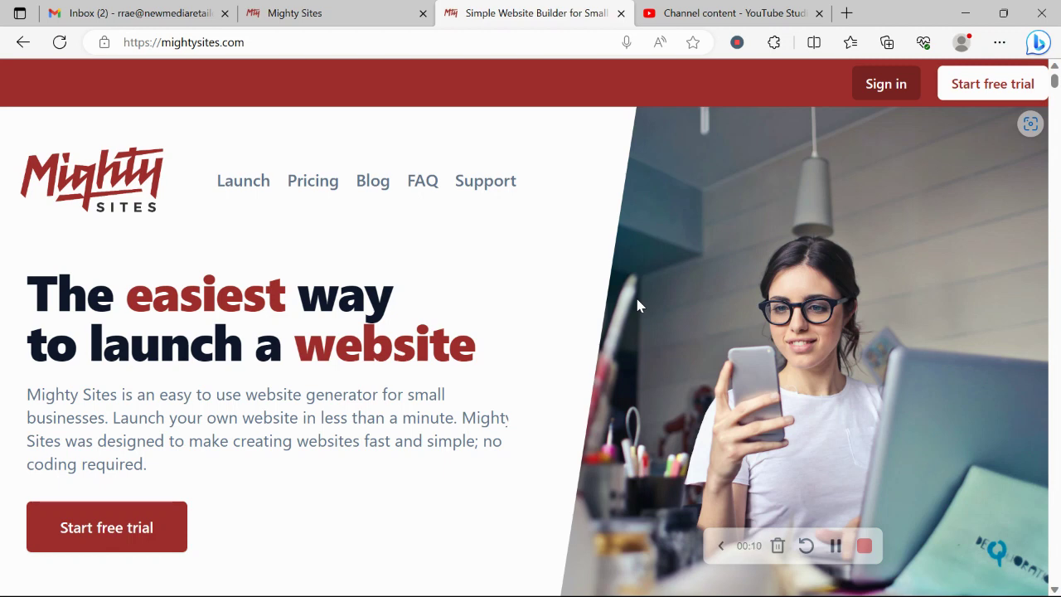
- Scroll through the mightysites.com homepage, then switch to the app.mightysites.com/site/create builder tab
scroll(637, 306, "down", 1)
scroll(637, 306, "down", 2)
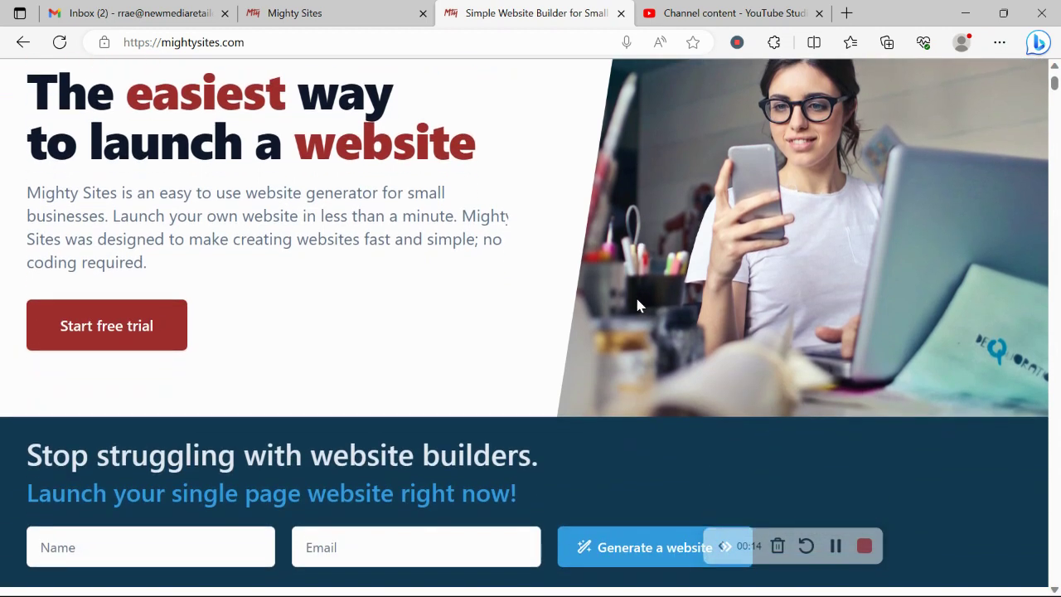
scroll(637, 306, "down", 5)
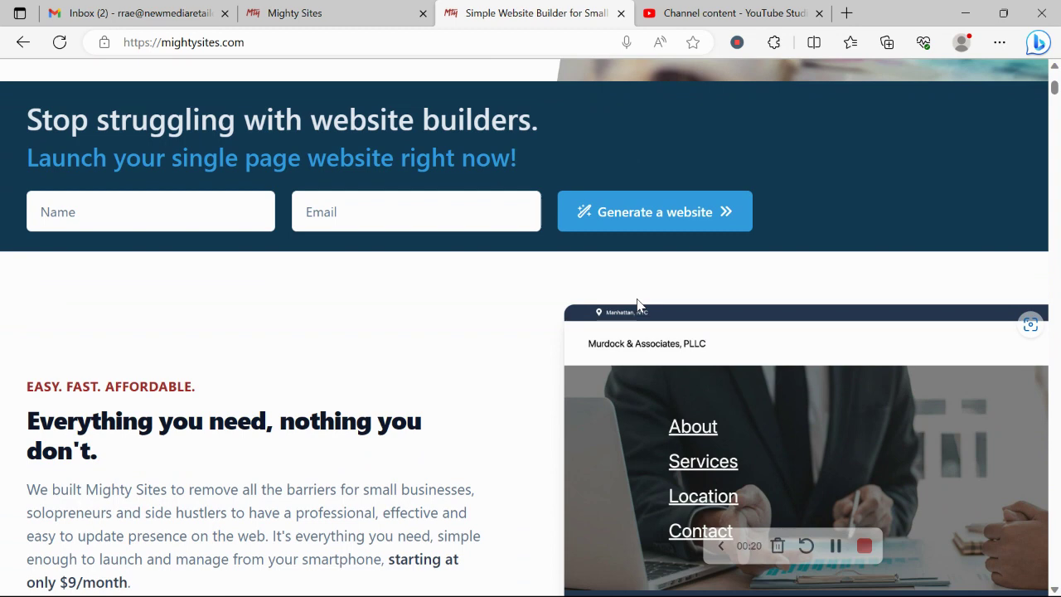
scroll(637, 306, "down", 3)
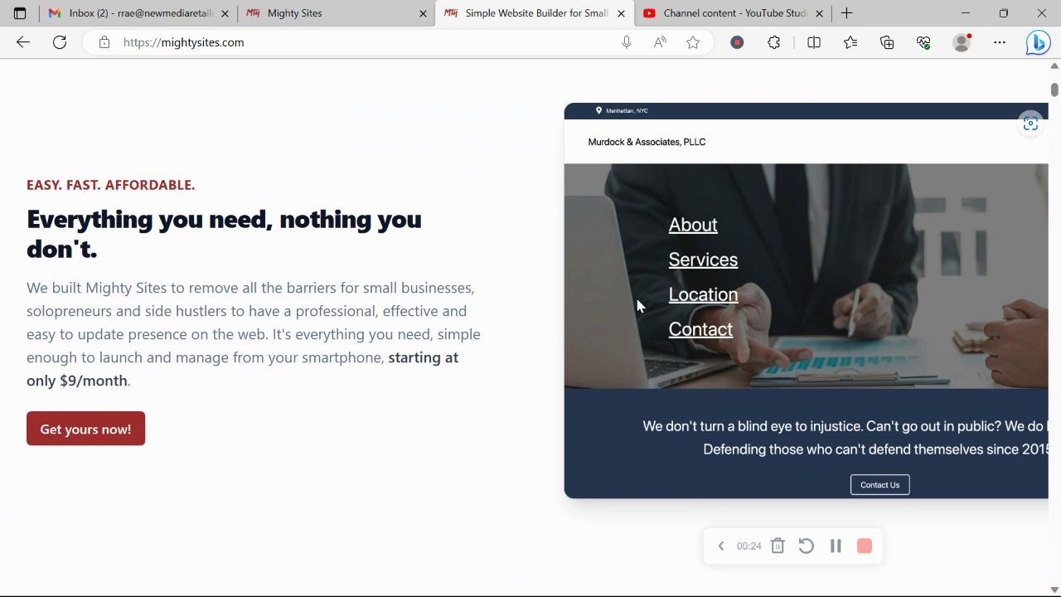
scroll(637, 306, "down", 2)
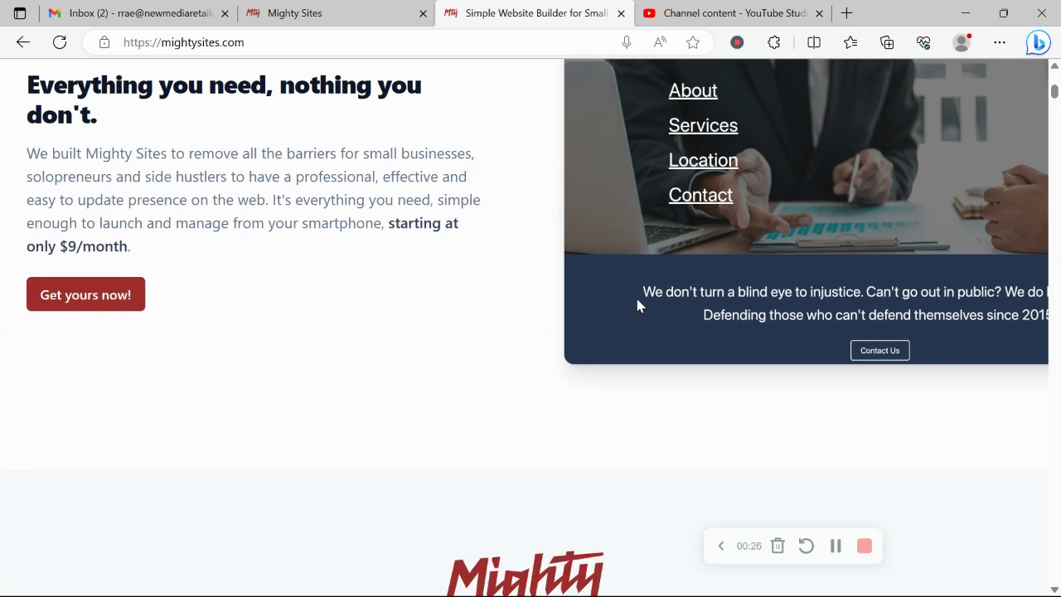
scroll(638, 305, "down", 1)
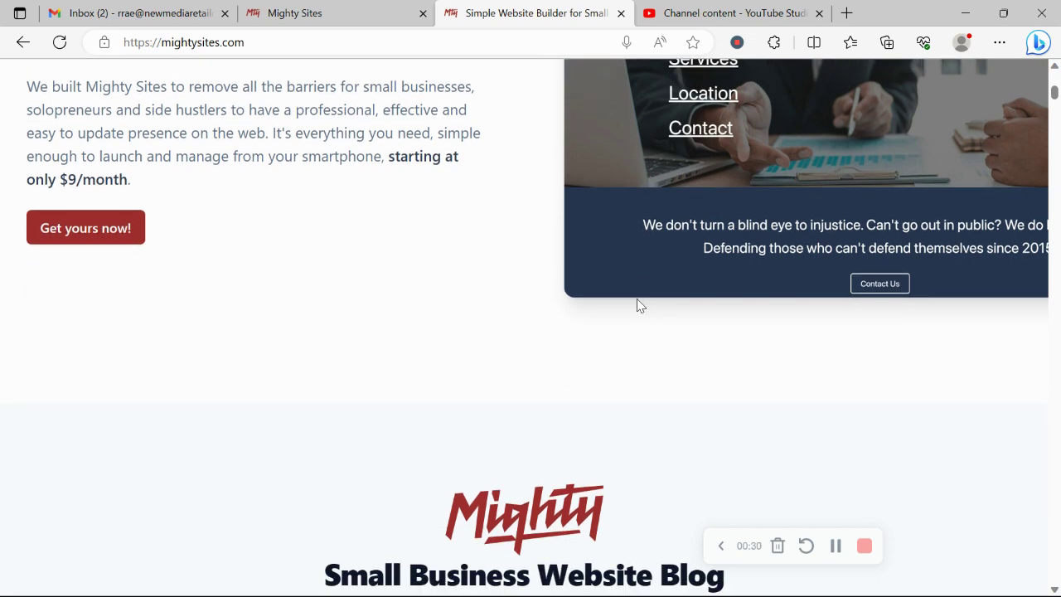
scroll(637, 305, "down", 8)
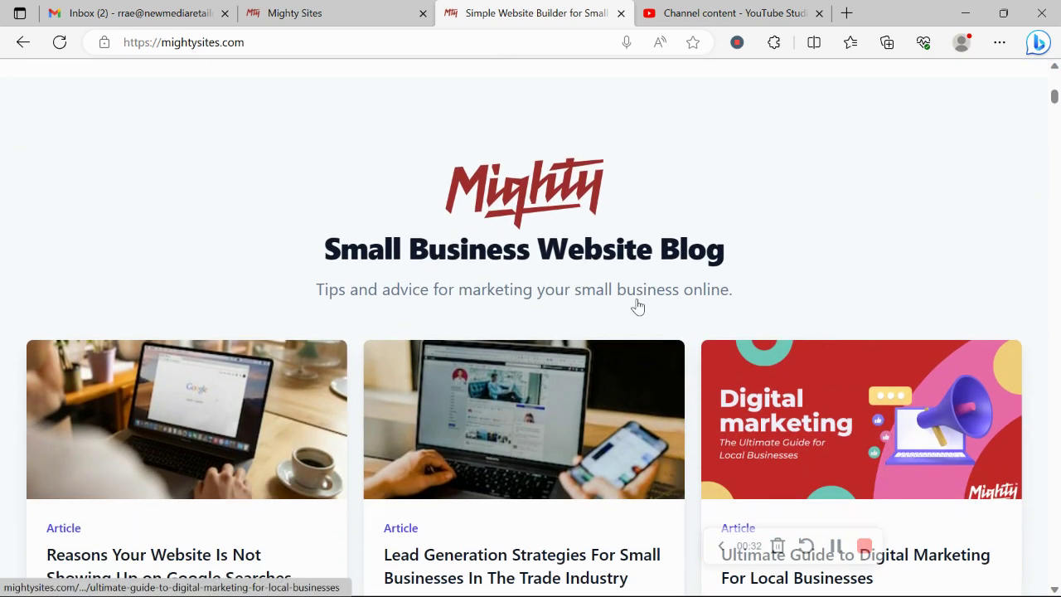
scroll(637, 306, "down", 2)
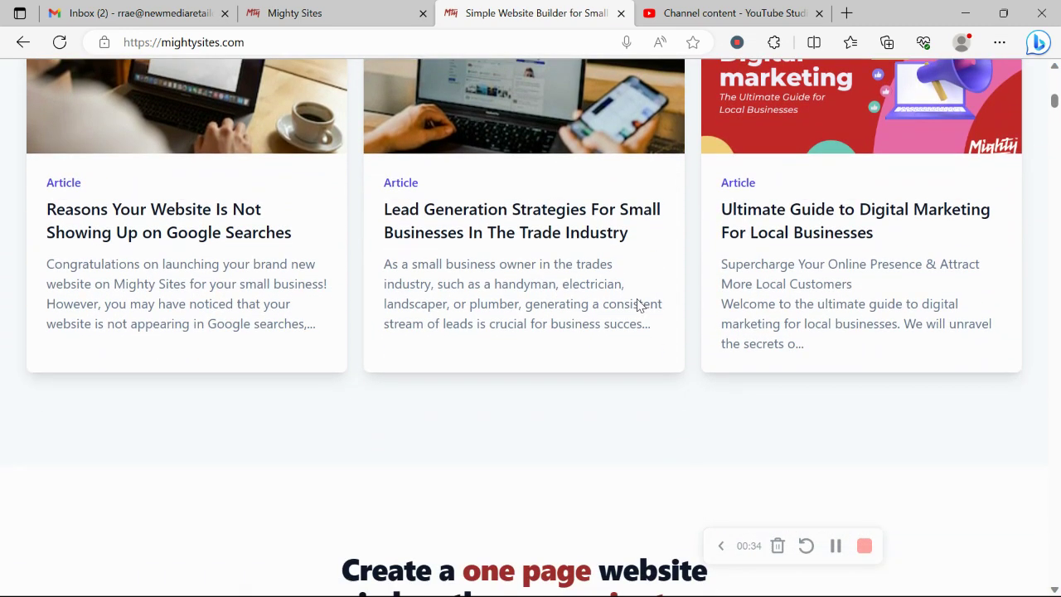
scroll(637, 306, "down", 5)
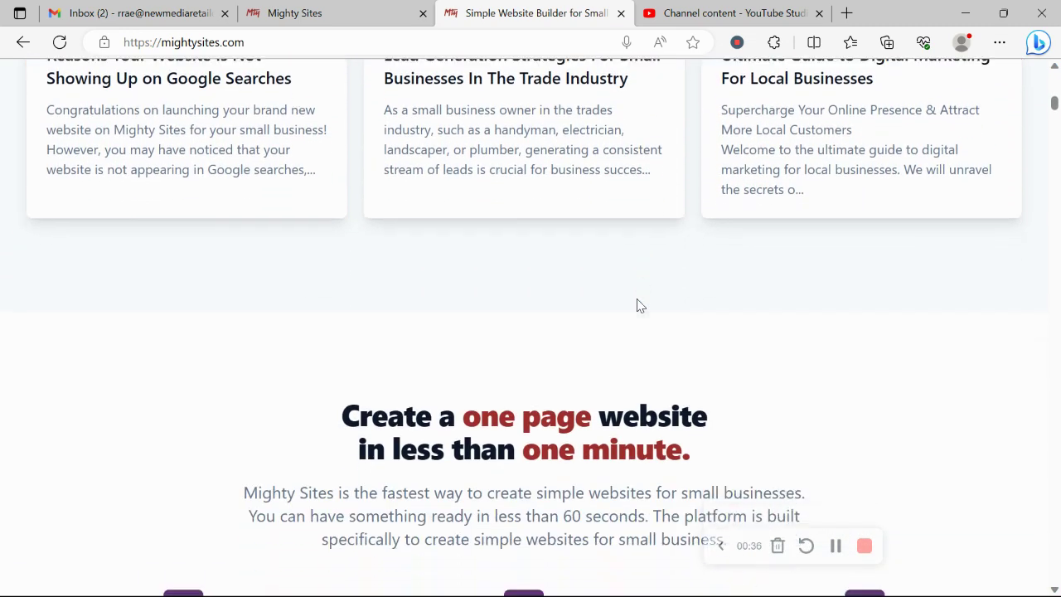
scroll(637, 306, "down", 7)
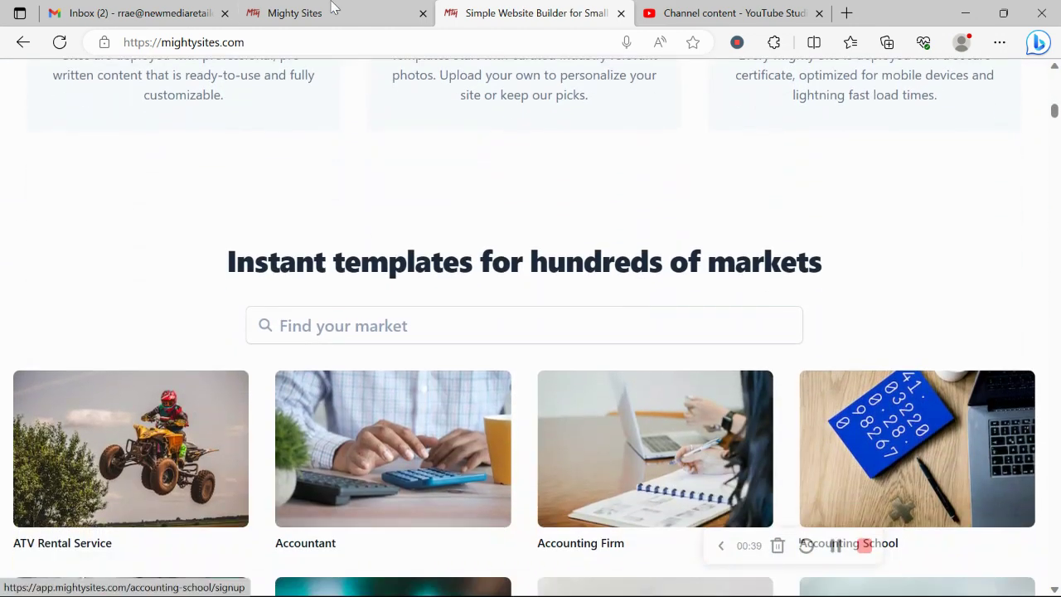
left_click(315, 12)
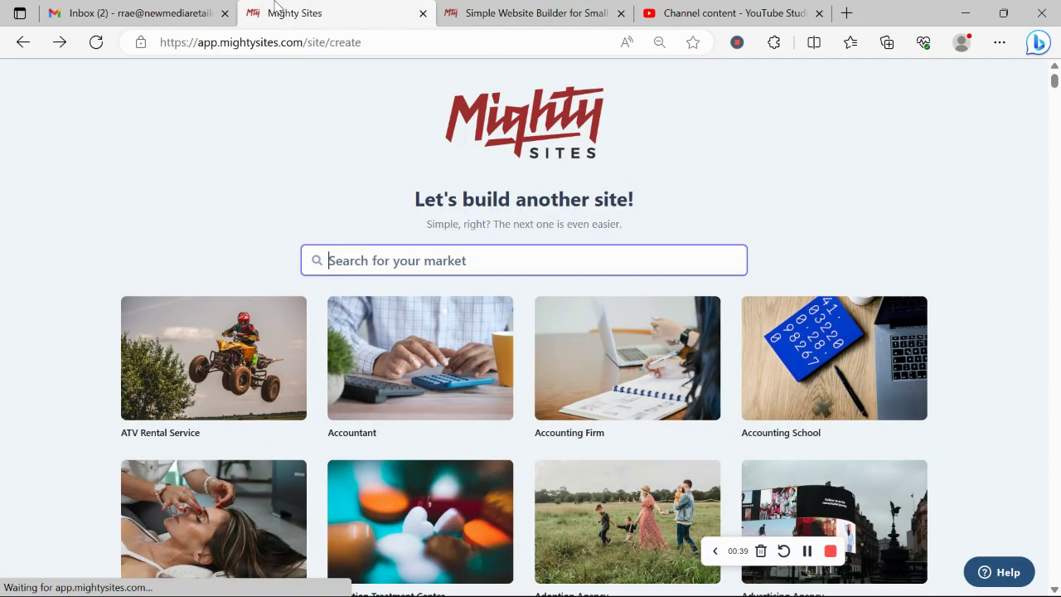
- Search the market list for 'chauffeur' and choose the Chauffeur template
left_click(1, 223)
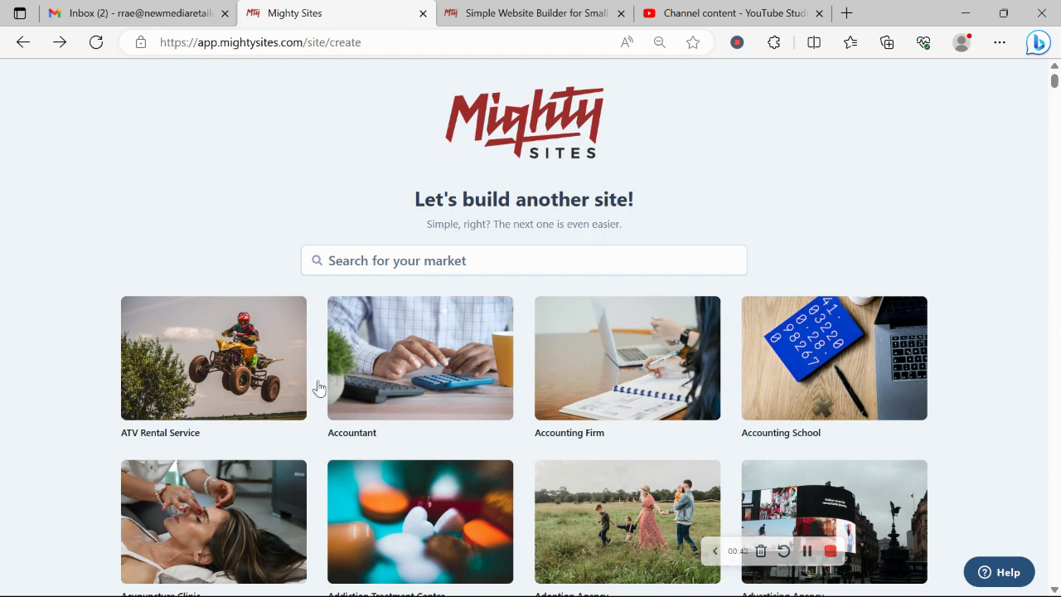
scroll(348, 197, "down", 5)
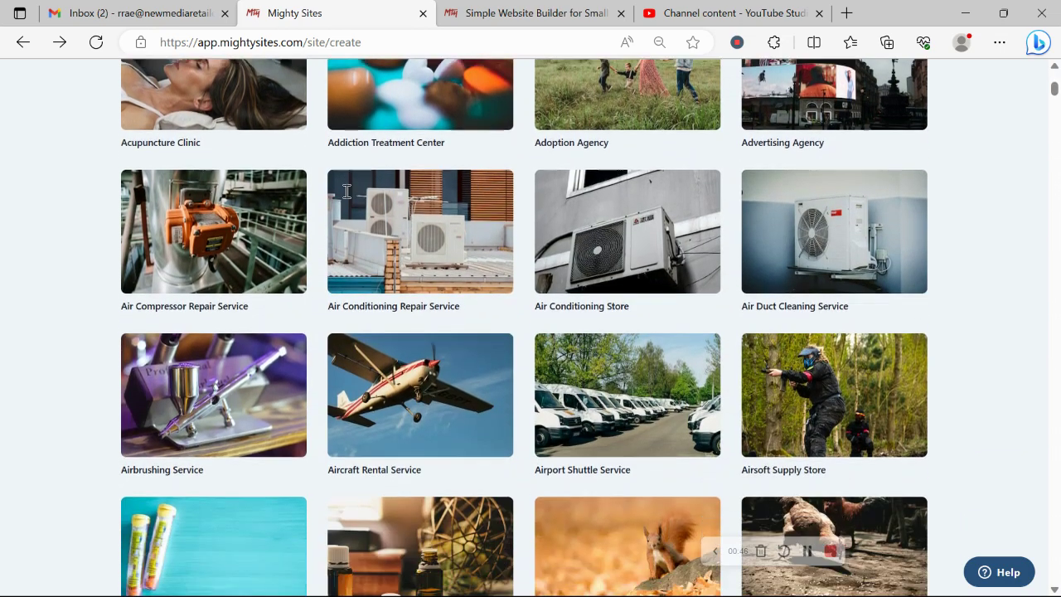
scroll(346, 194, "down", 6)
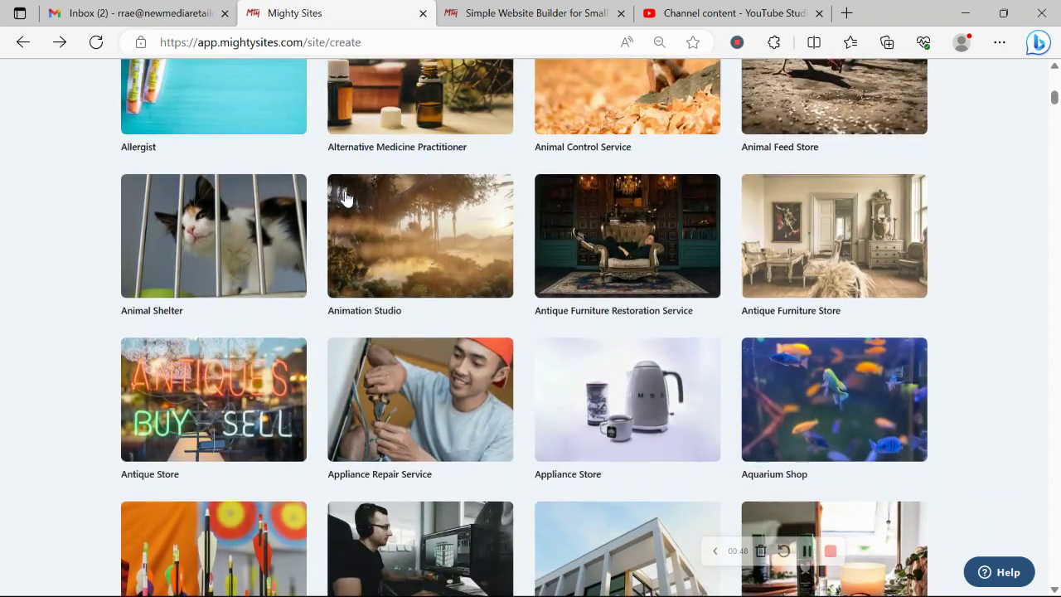
scroll(346, 197, "up", 13)
left_click(475, 255)
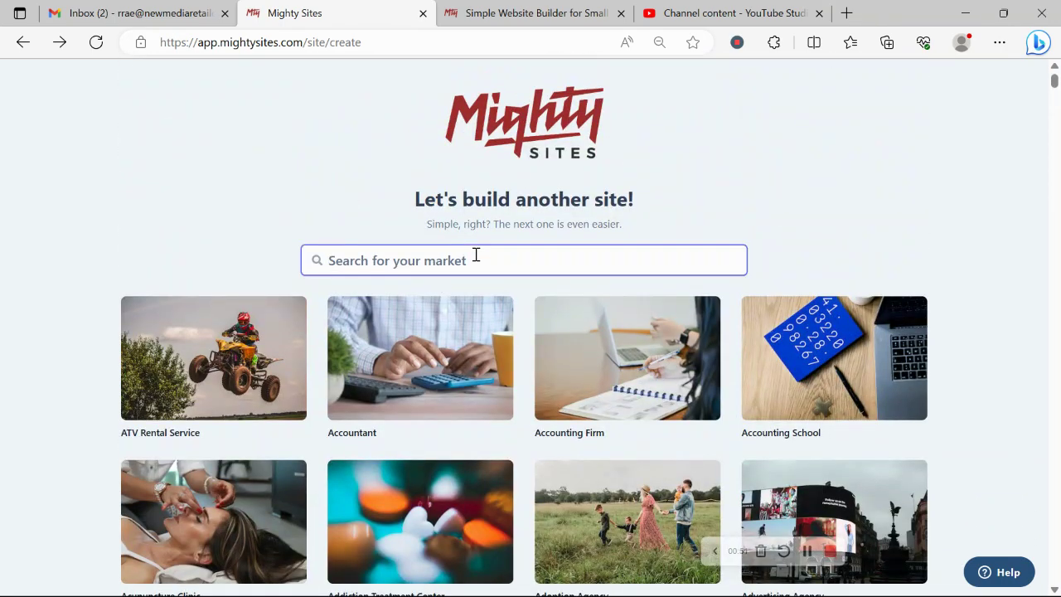
type("chauffeur")
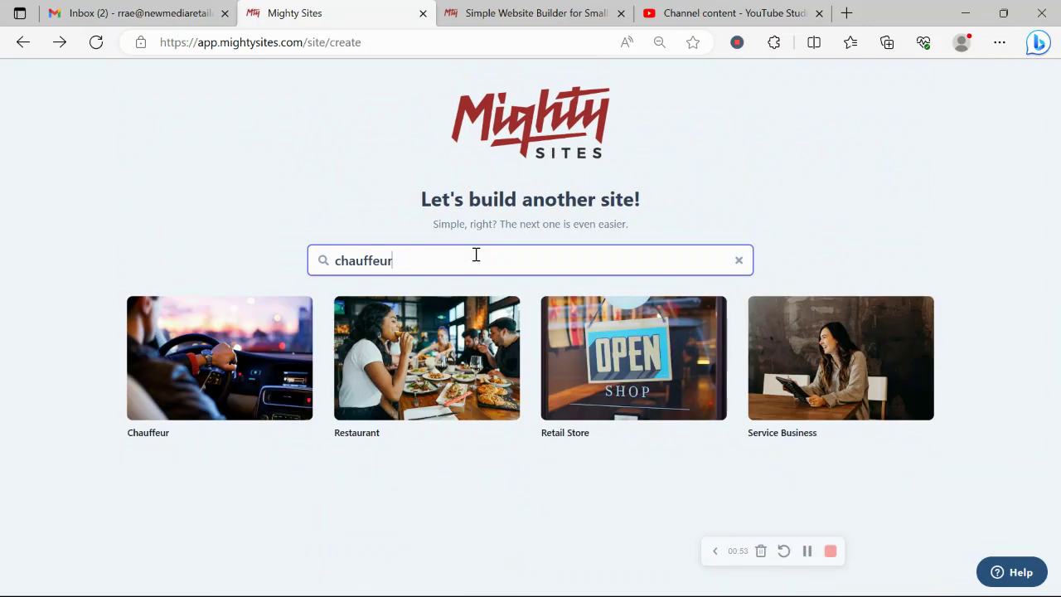
left_click(214, 407)
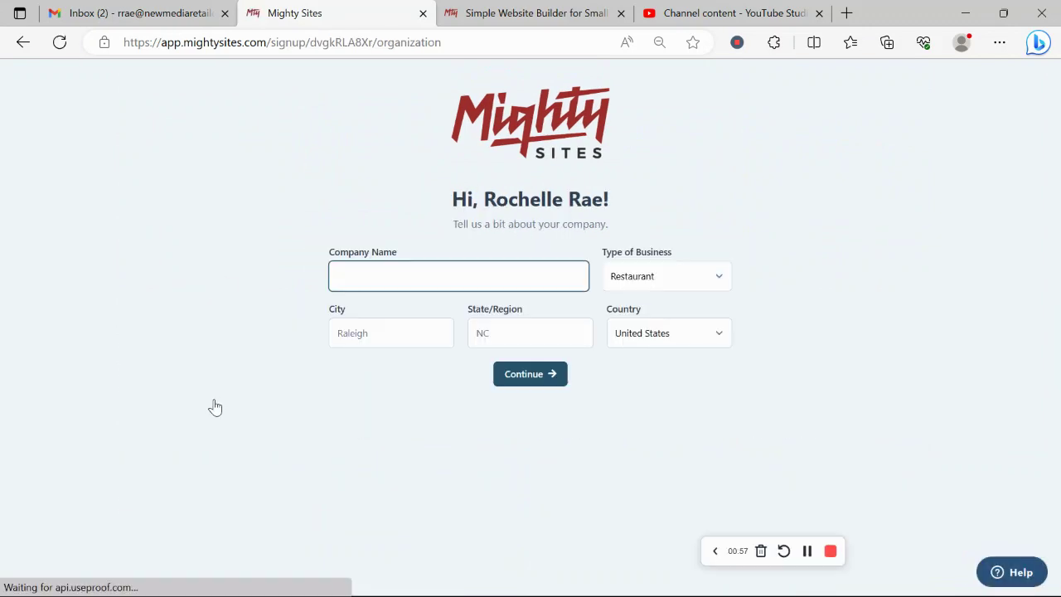
- Enter the chauffeur service's company name as the business name
key("Caps_Lock")
type("R")
key("Caps_Lock")
type("ochelle'")
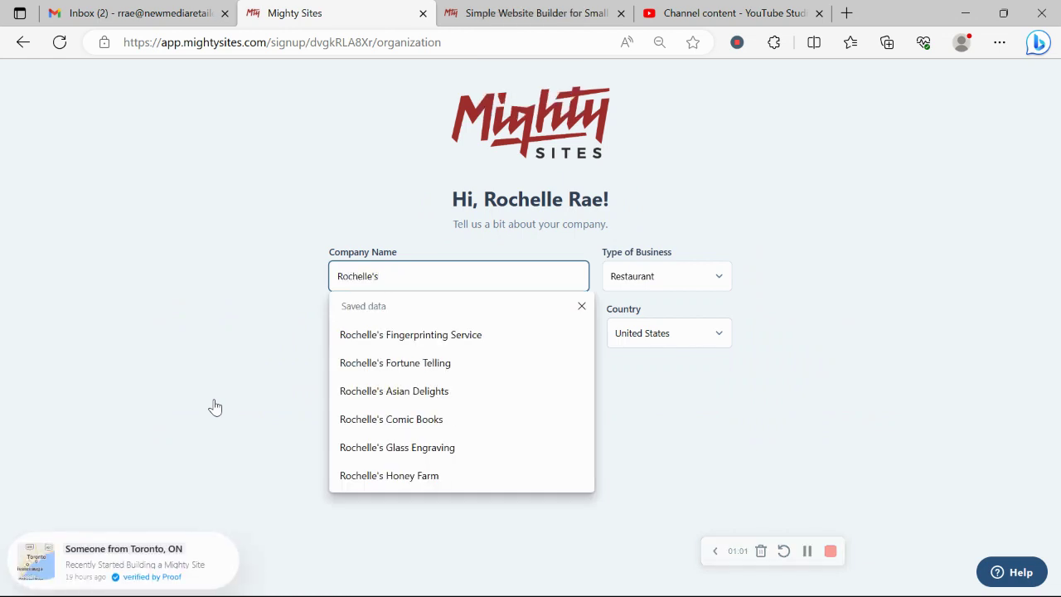
type("s chauffeur Servic")
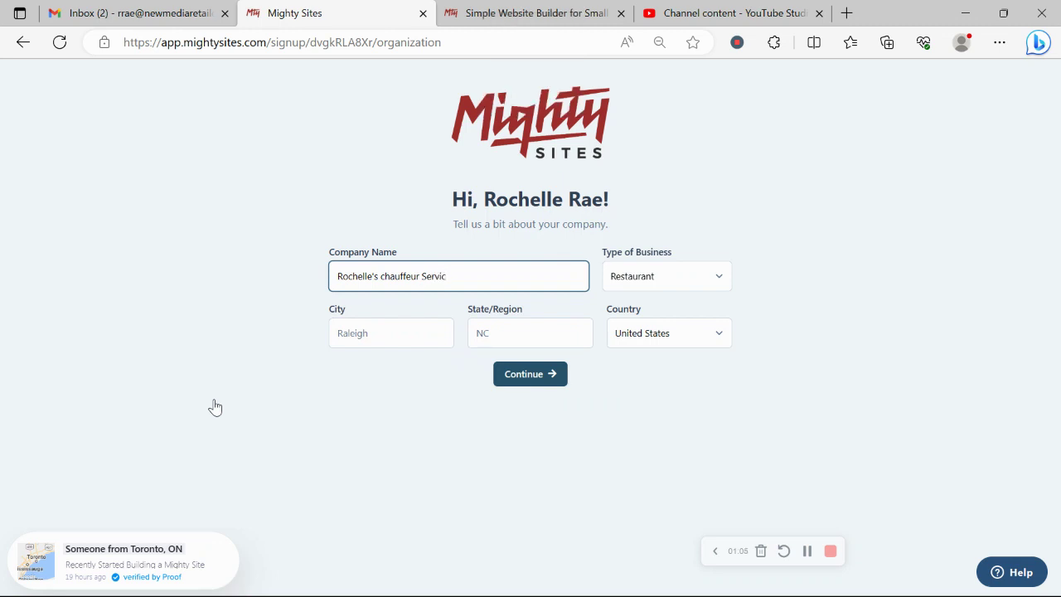
type("e")
- Set city Denver, state Colorado and business type Service, then submit to generate the site
left_click(382, 321)
type("D")
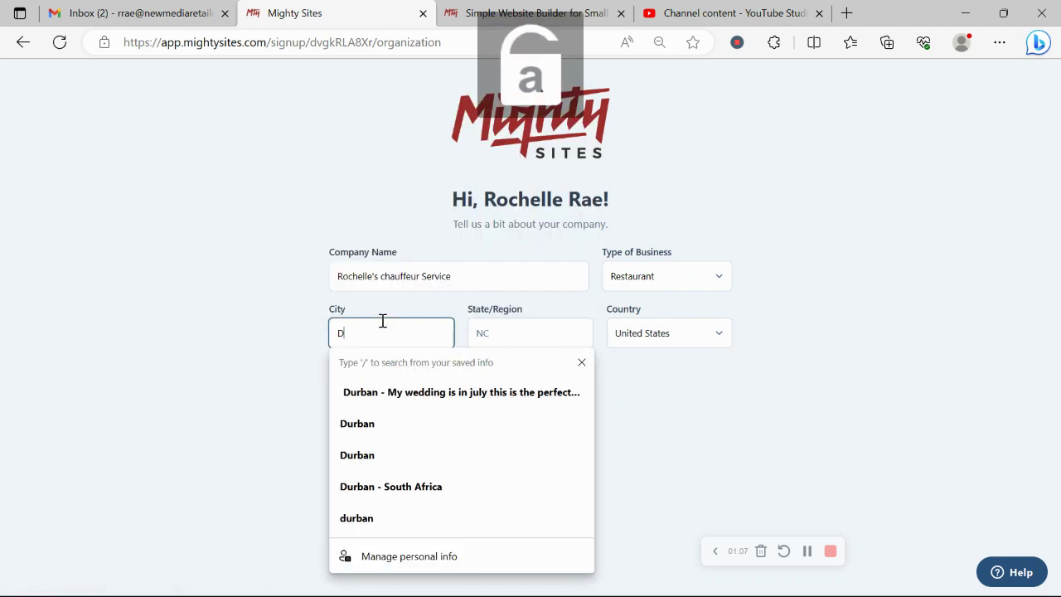
type("enver")
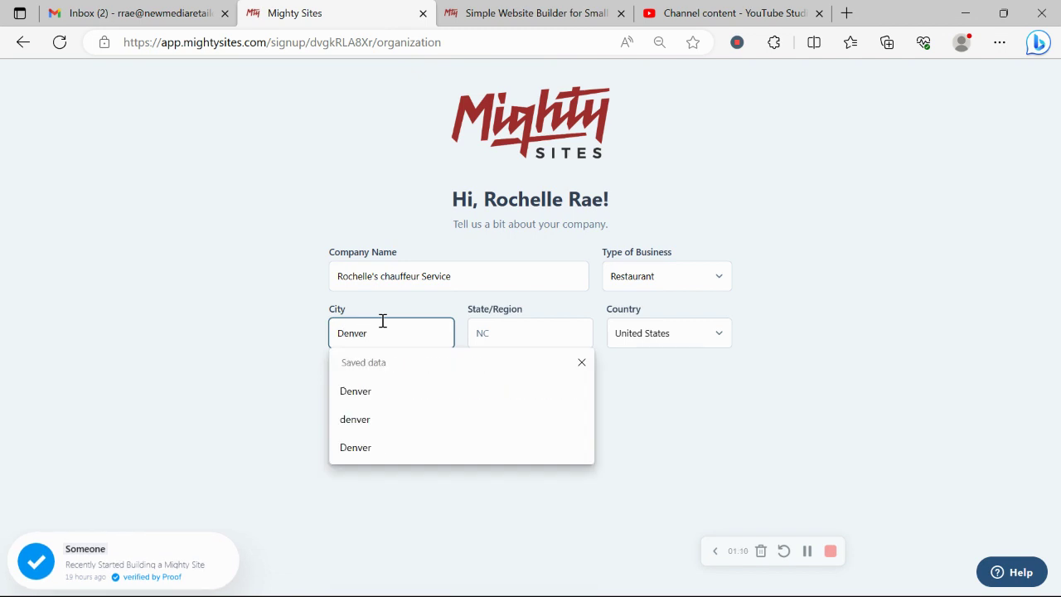
left_click(551, 328)
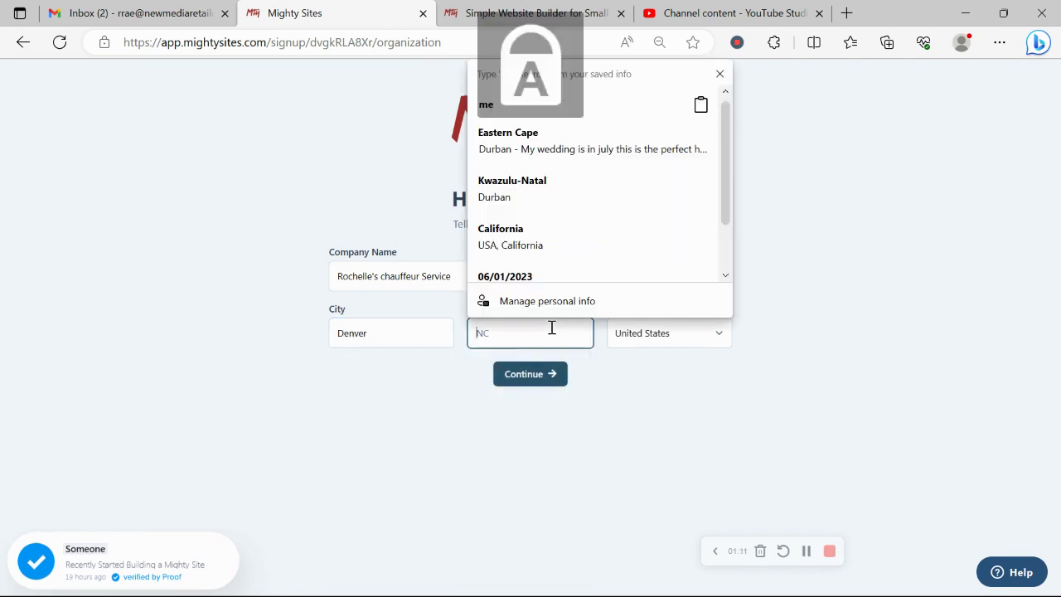
type("Colorado")
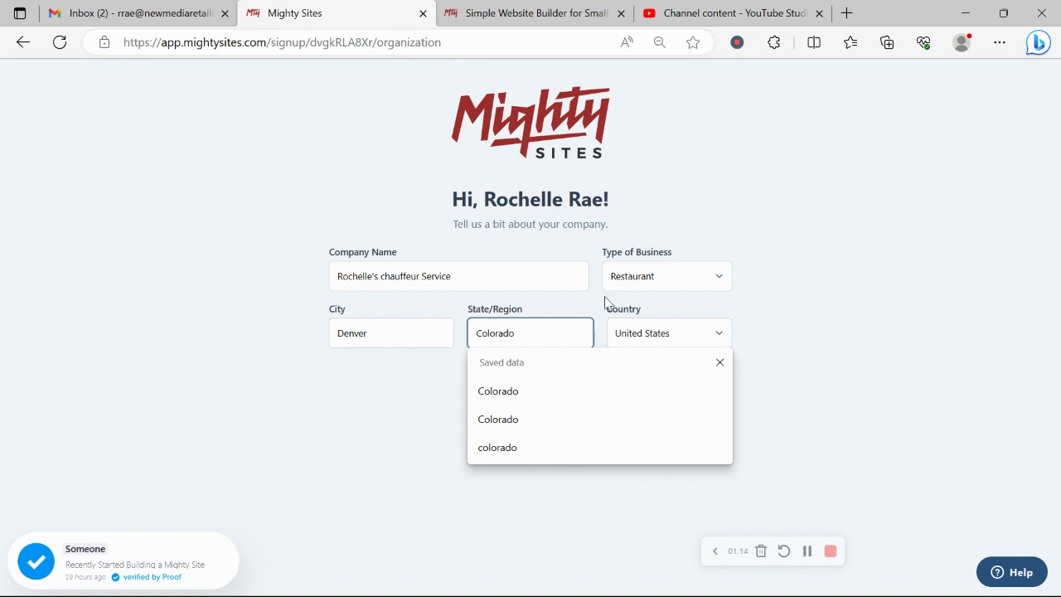
left_click(657, 265)
left_click(658, 266)
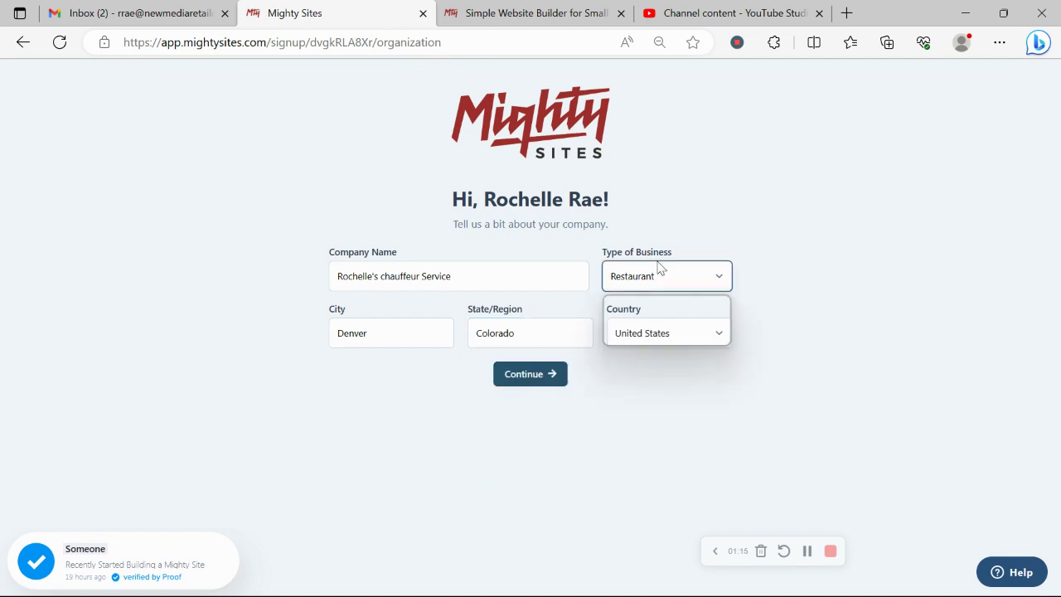
left_click(668, 328)
left_click(531, 377)
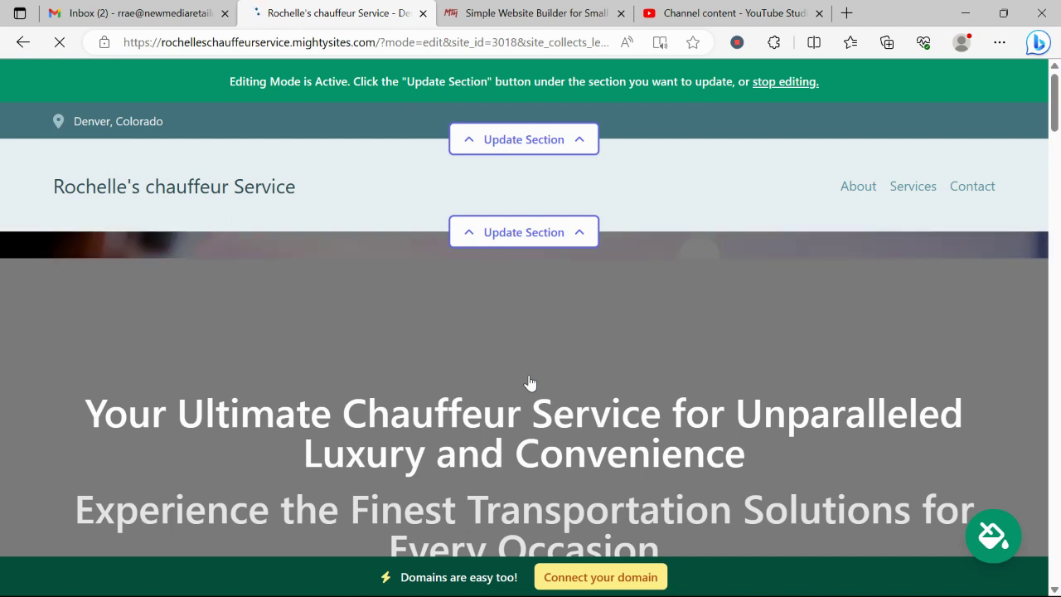
scroll(530, 382, "down", 3)
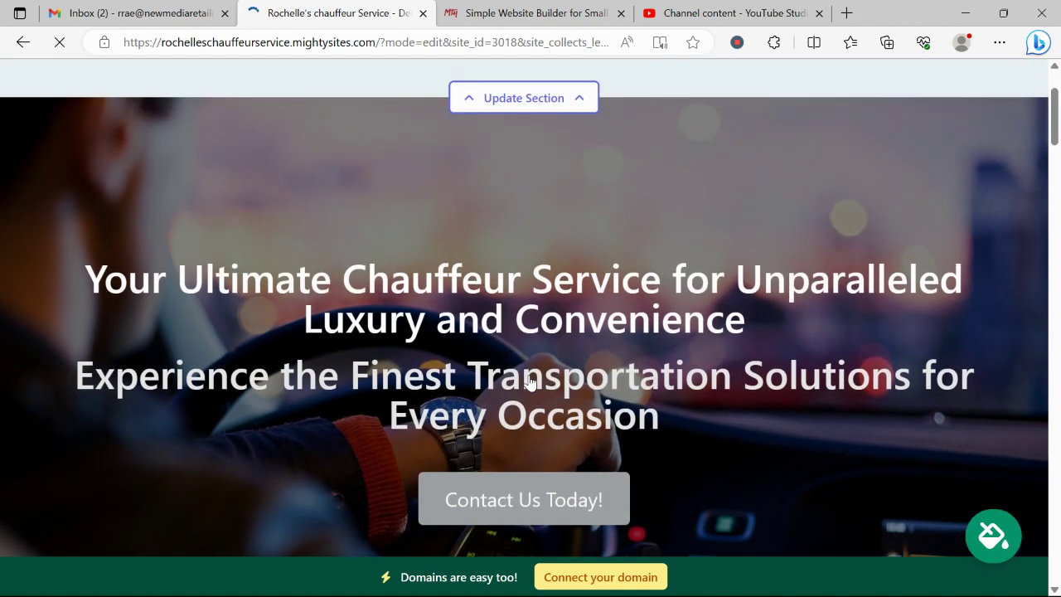
scroll(529, 382, "down", 5)
scroll(530, 382, "down", 5)
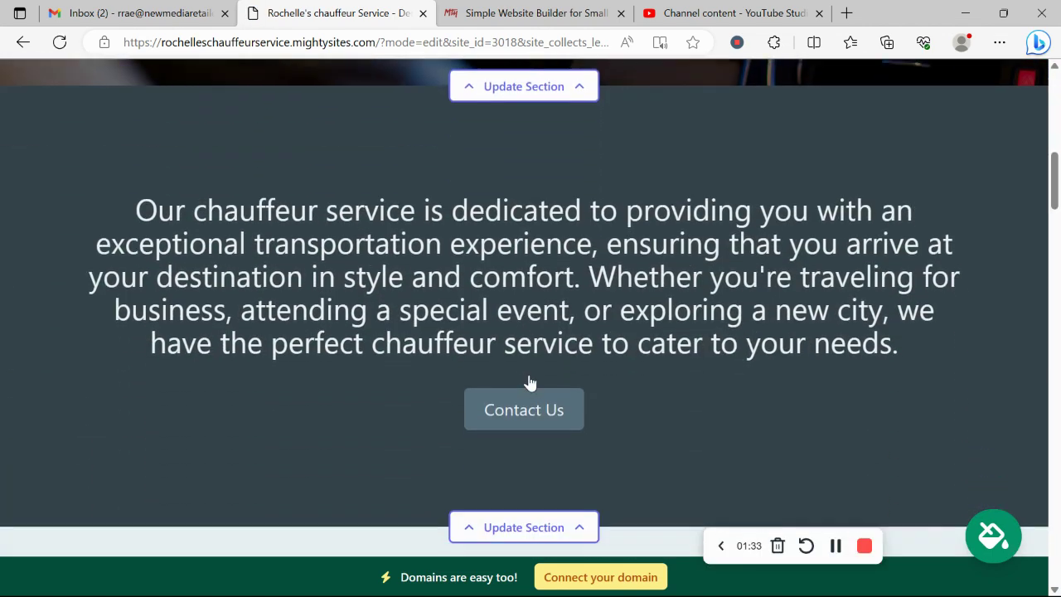
scroll(530, 381, "up", 3)
left_click_drag(104, 172, 1001, 365)
scroll(611, 381, "down", 2)
scroll(611, 381, "down", 6)
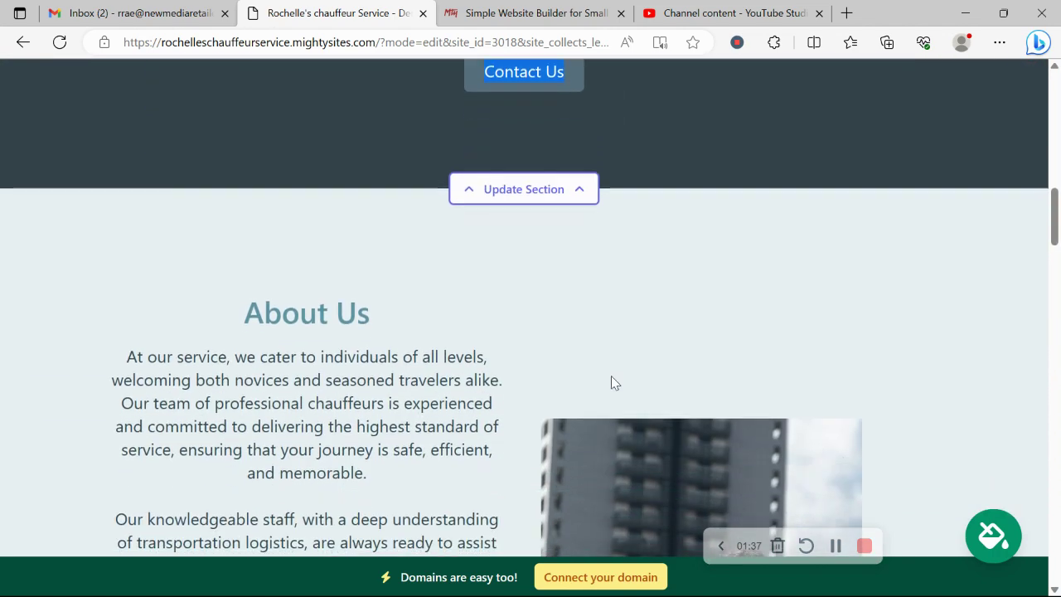
scroll(761, 415, "down", 6)
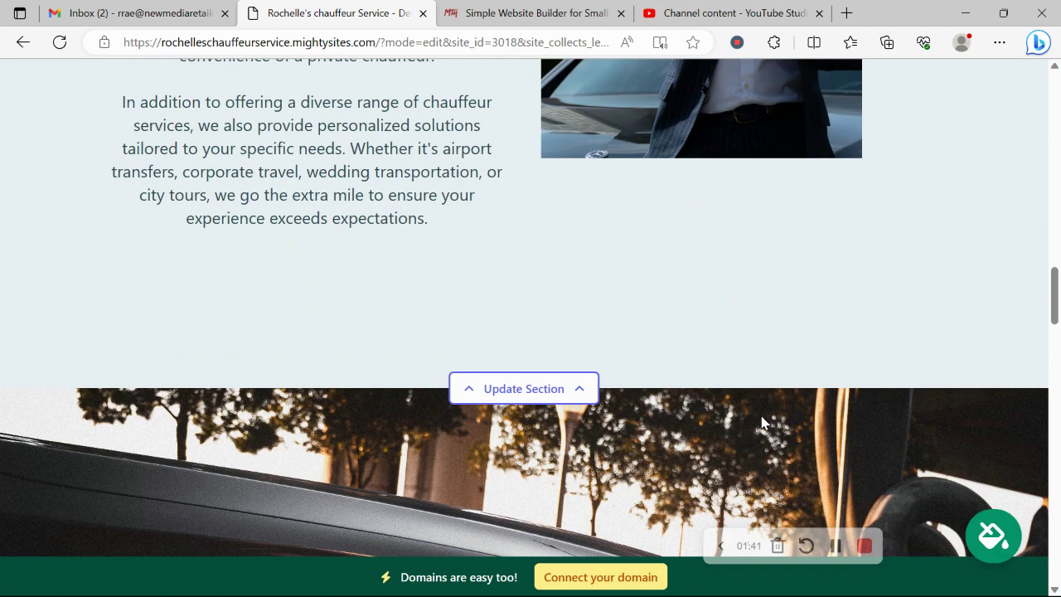
scroll(760, 422, "down", 3)
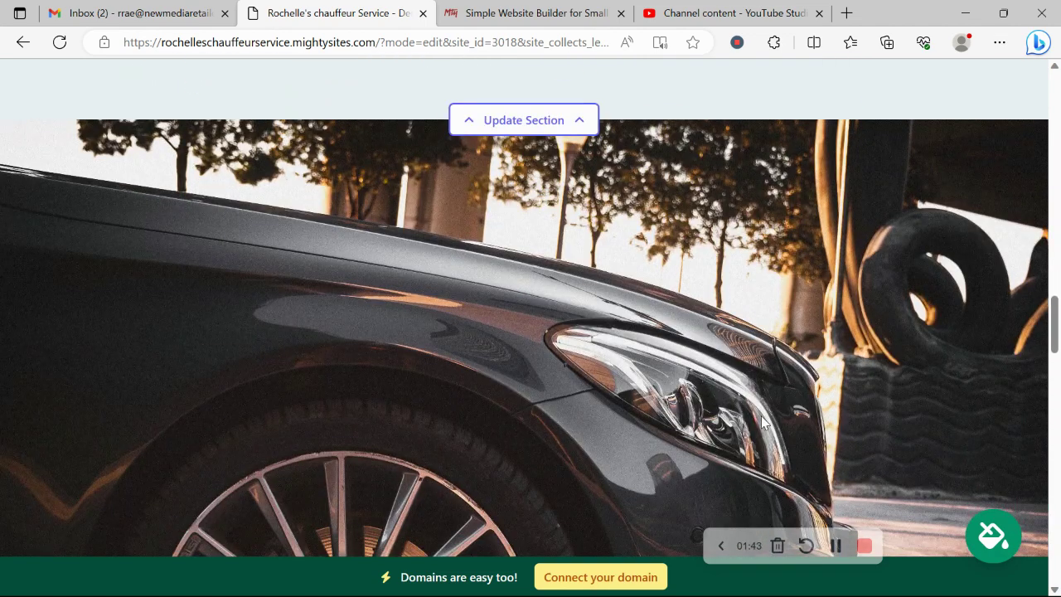
scroll(761, 419, "down", 2)
scroll(457, 300, "down", 2)
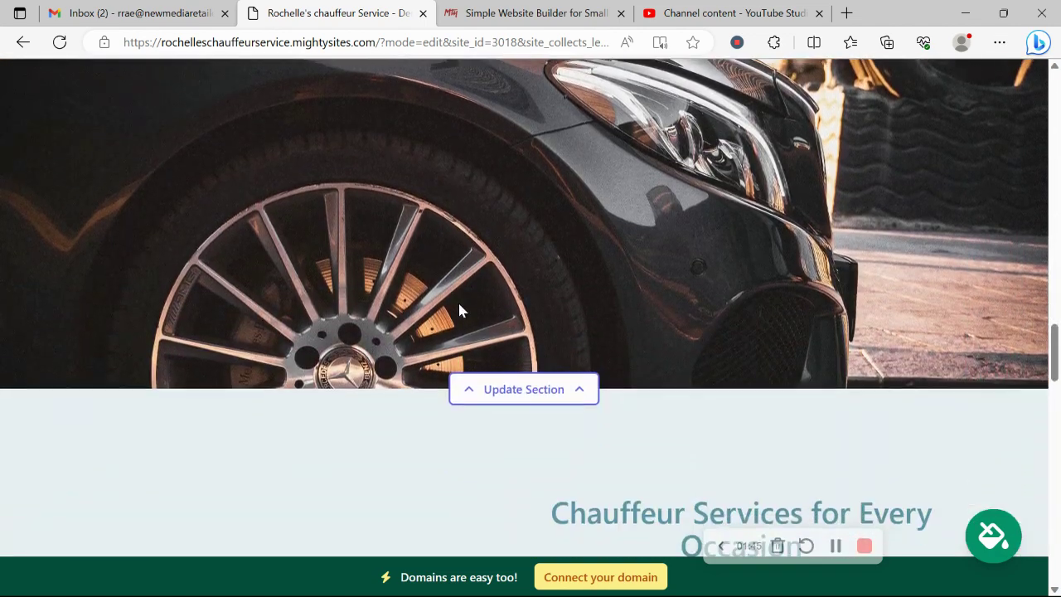
scroll(461, 310, "down", 5)
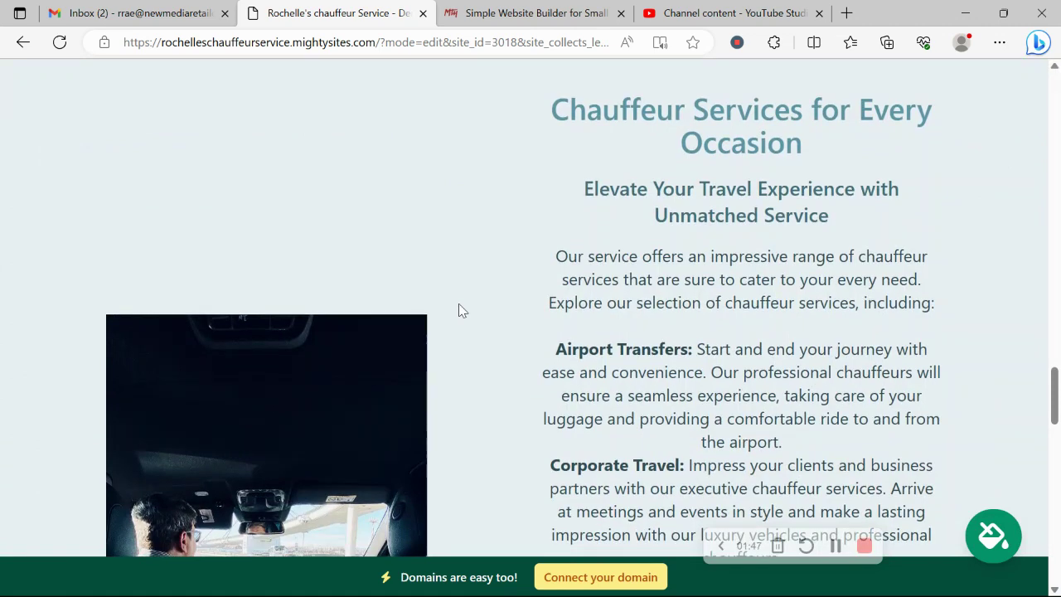
scroll(461, 310, "down", 3)
left_click_drag(525, 133, 765, 530)
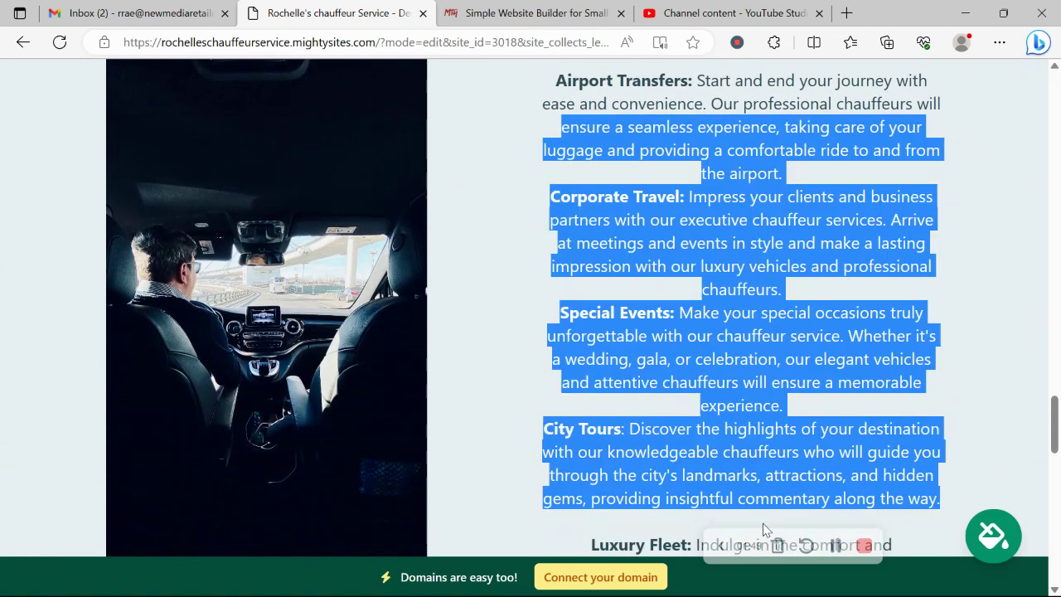
scroll(763, 529, "up", 2)
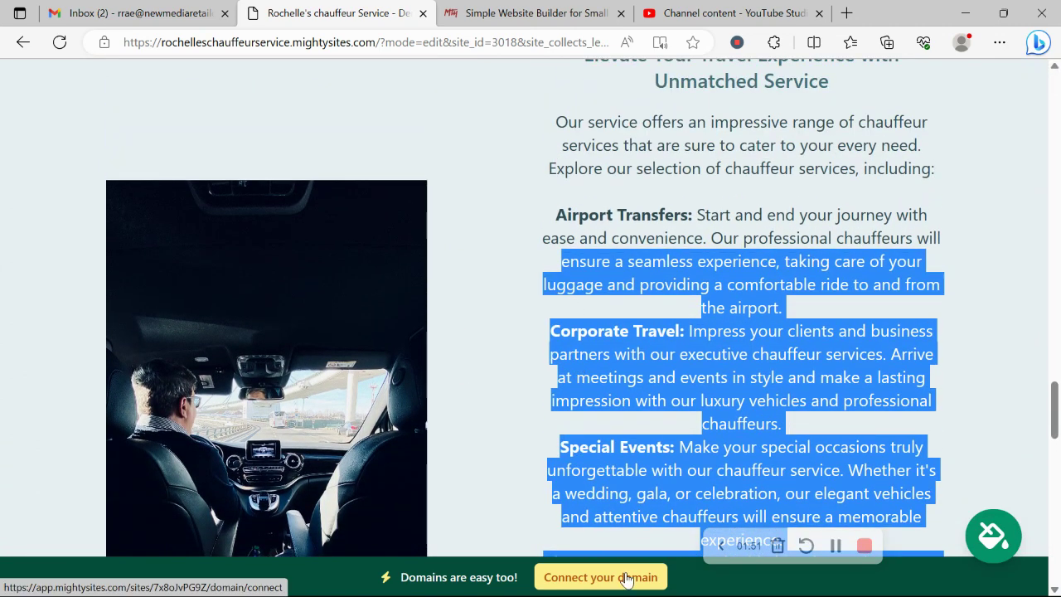
left_click(588, 439)
scroll(588, 438, "down", 4)
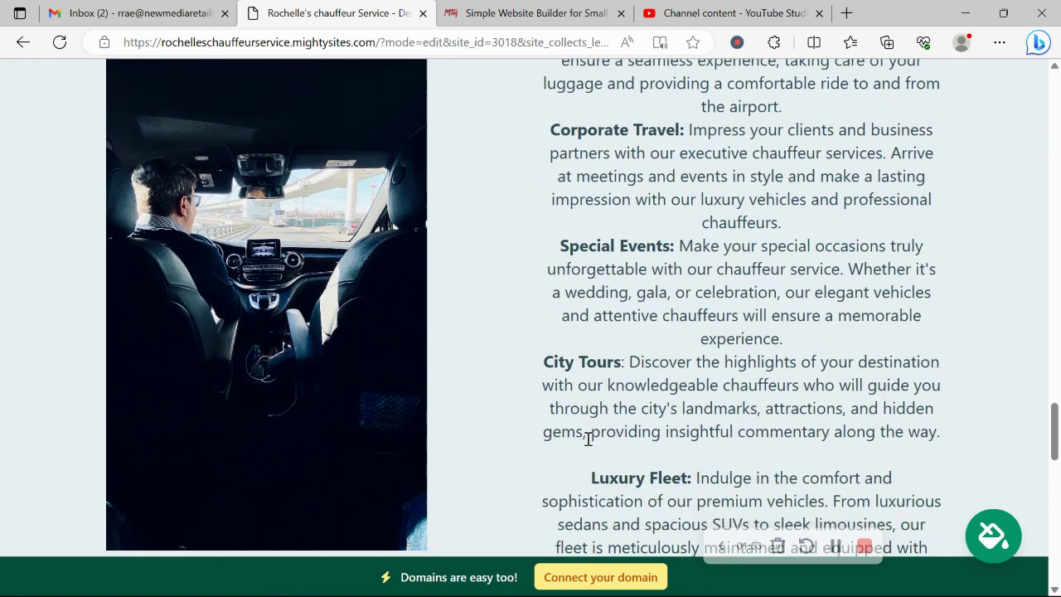
scroll(588, 438, "down", 6)
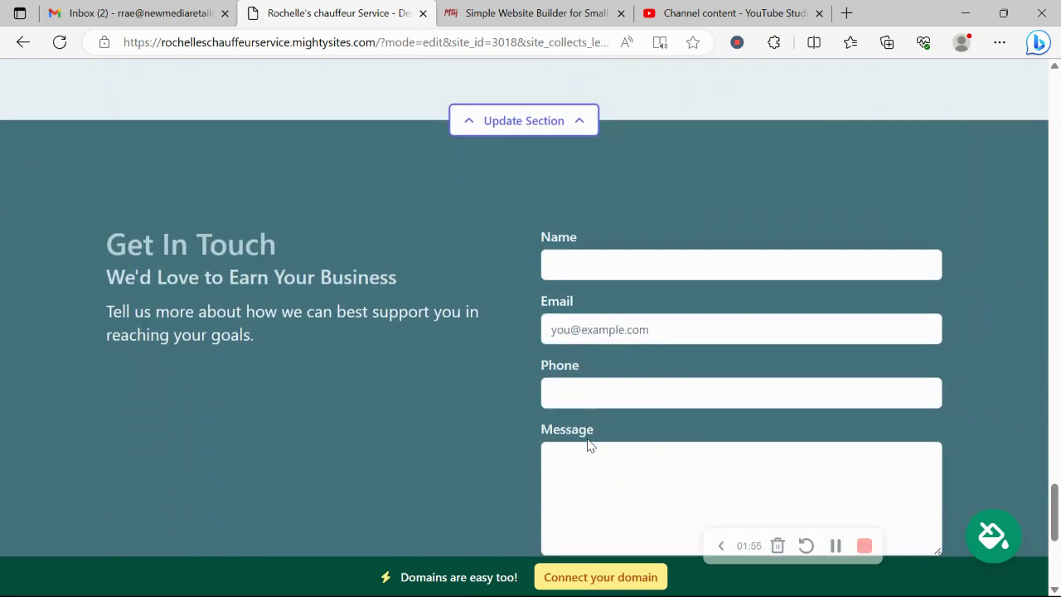
scroll(587, 445, "down", 1)
left_click(587, 438)
left_click(405, 340)
scroll(405, 340, "up", 6)
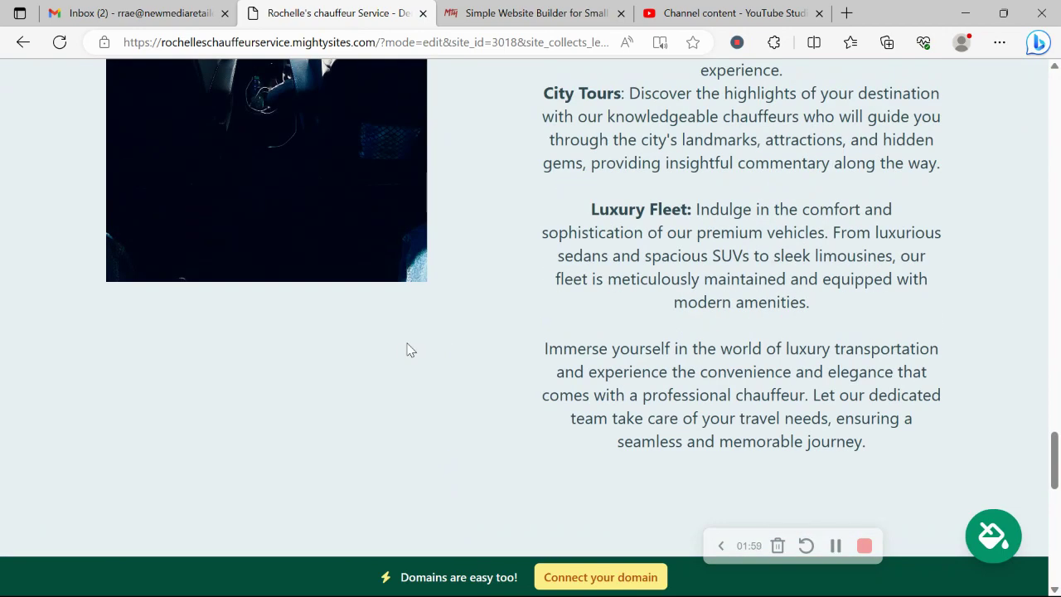
scroll(406, 349, "up", 10)
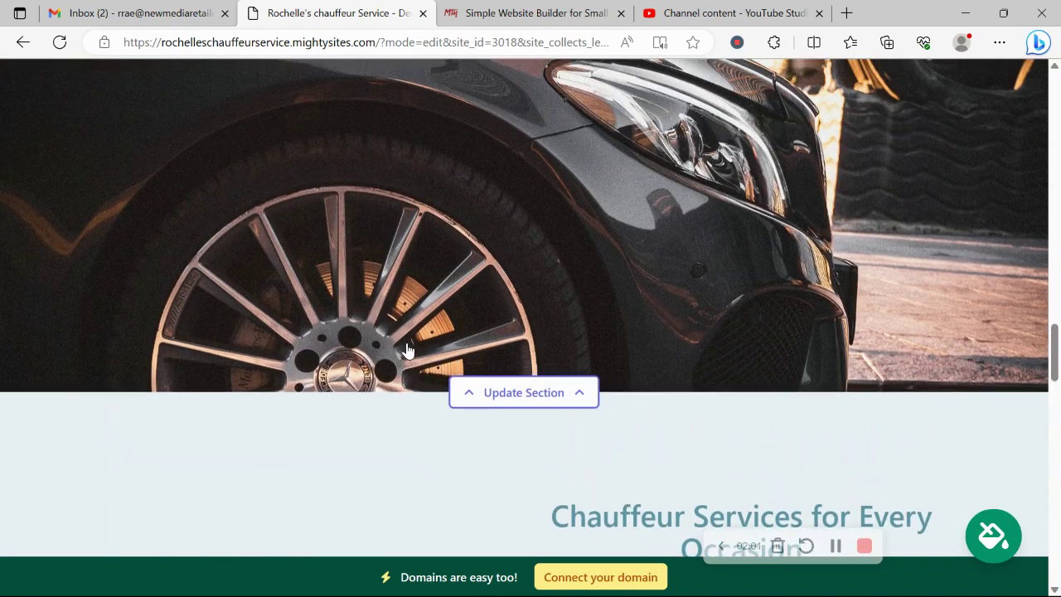
scroll(406, 349, "up", 10)
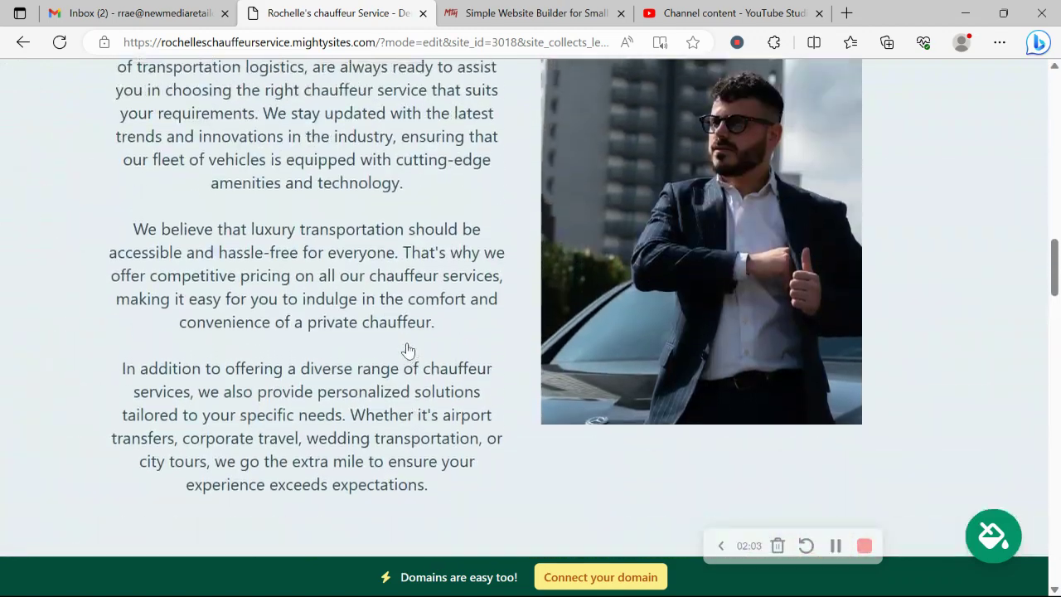
scroll(406, 348, "up", 10)
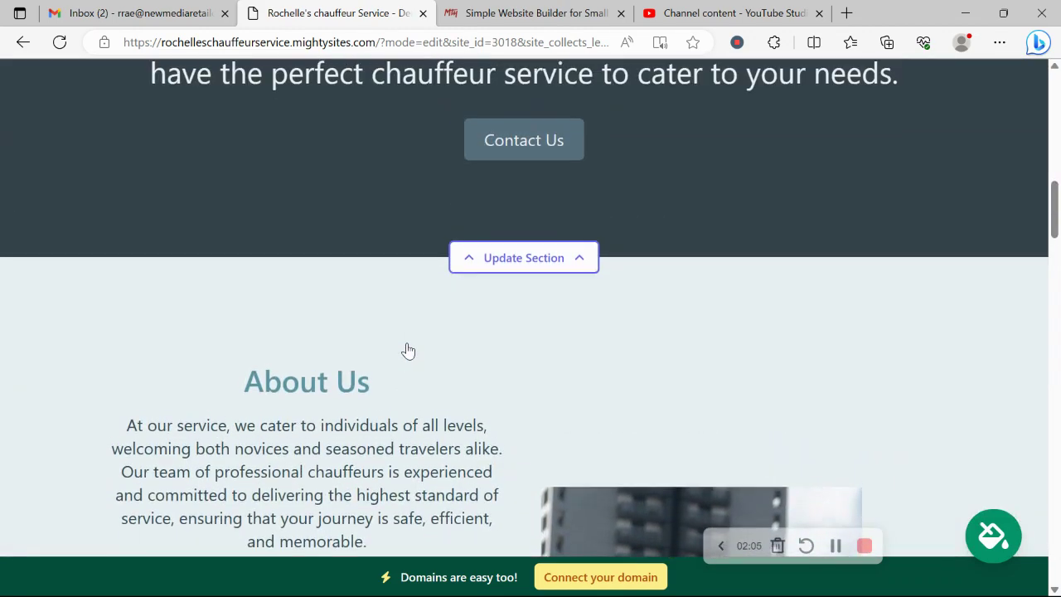
scroll(408, 350, "up", 10)
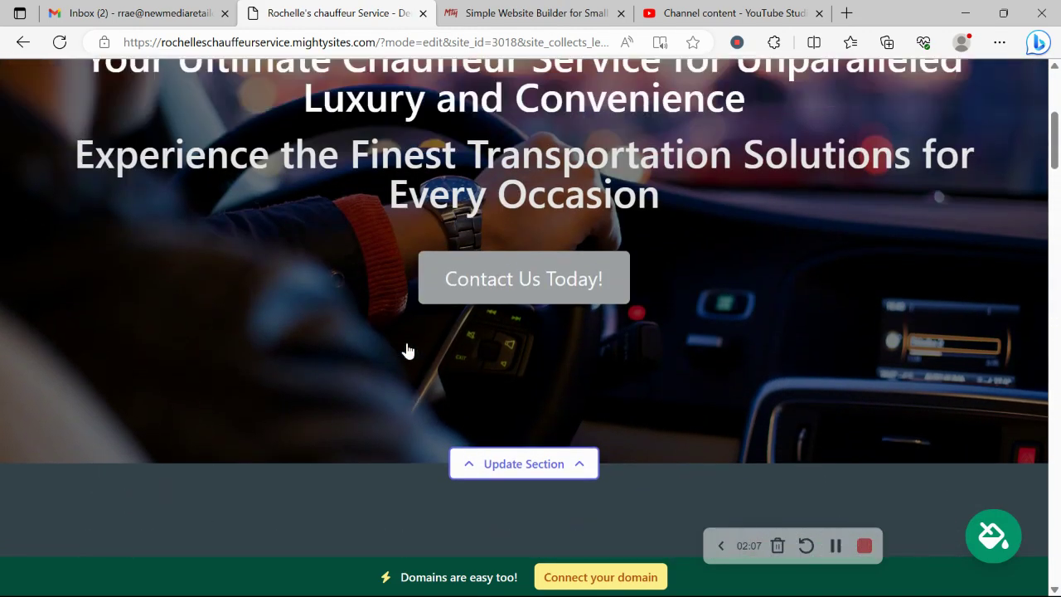
scroll(407, 351, "up", 5)
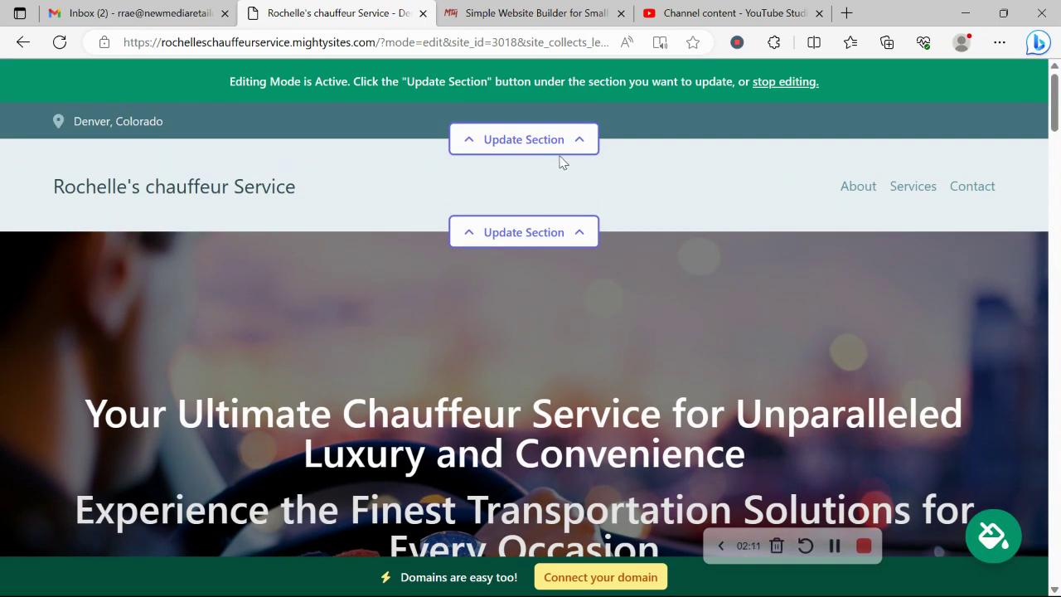
- Enter the organization email in the location details and show it on the site
left_click(585, 138)
left_click(526, 269)
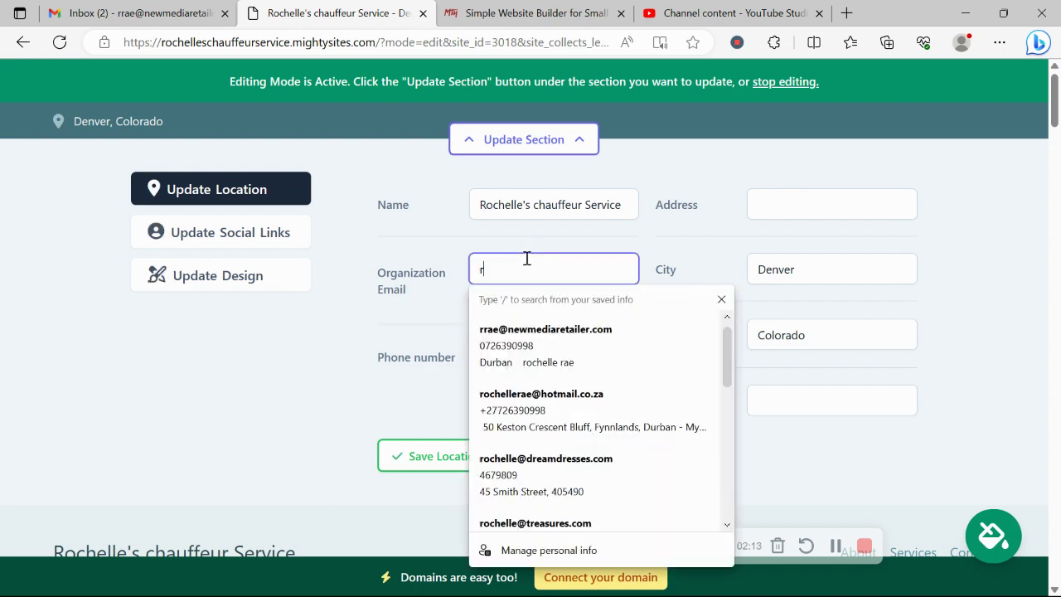
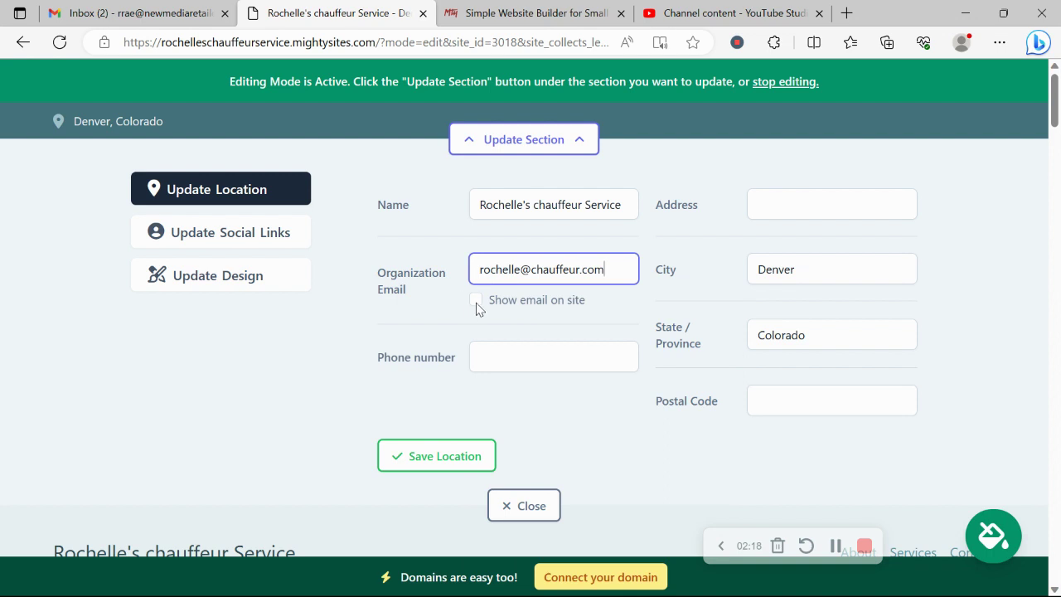
left_click(476, 301)
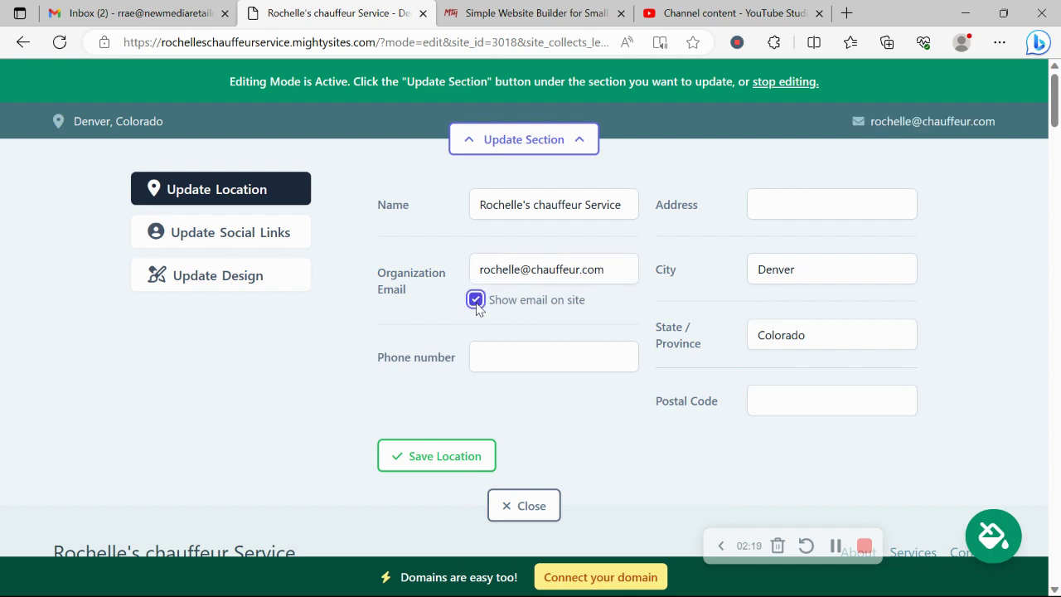
- Add the phone number and a suggested street address, then save the location
left_click(513, 346)
type("450=")
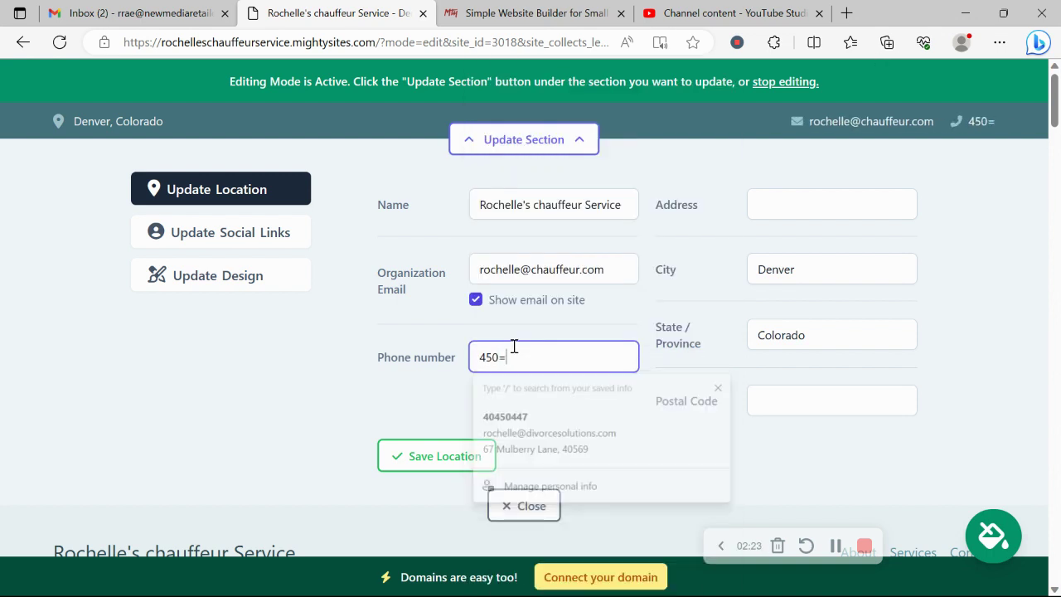
key("BackSpace")
type("-88664")
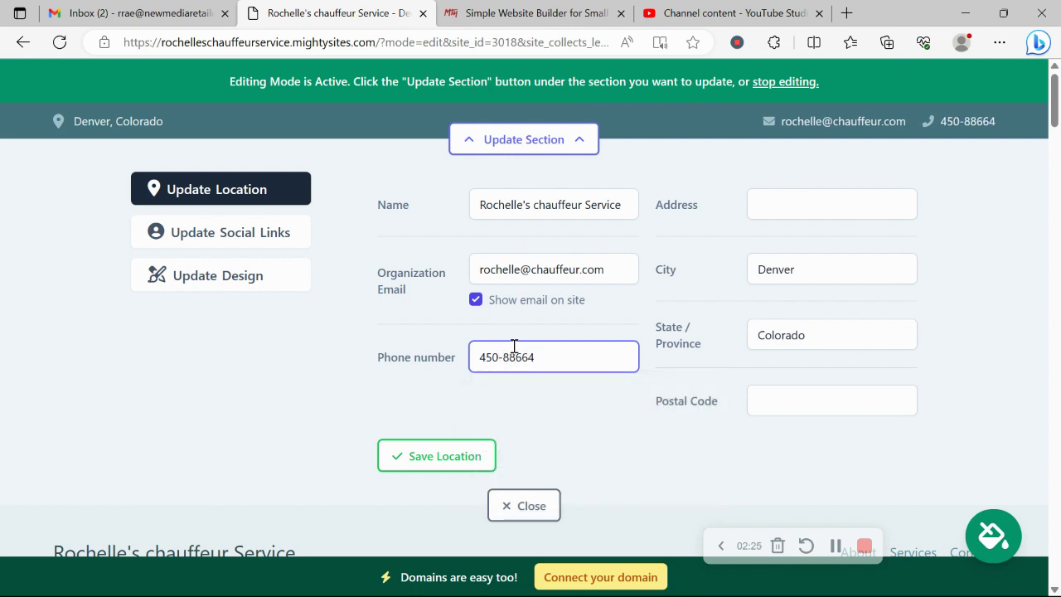
left_click(808, 203)
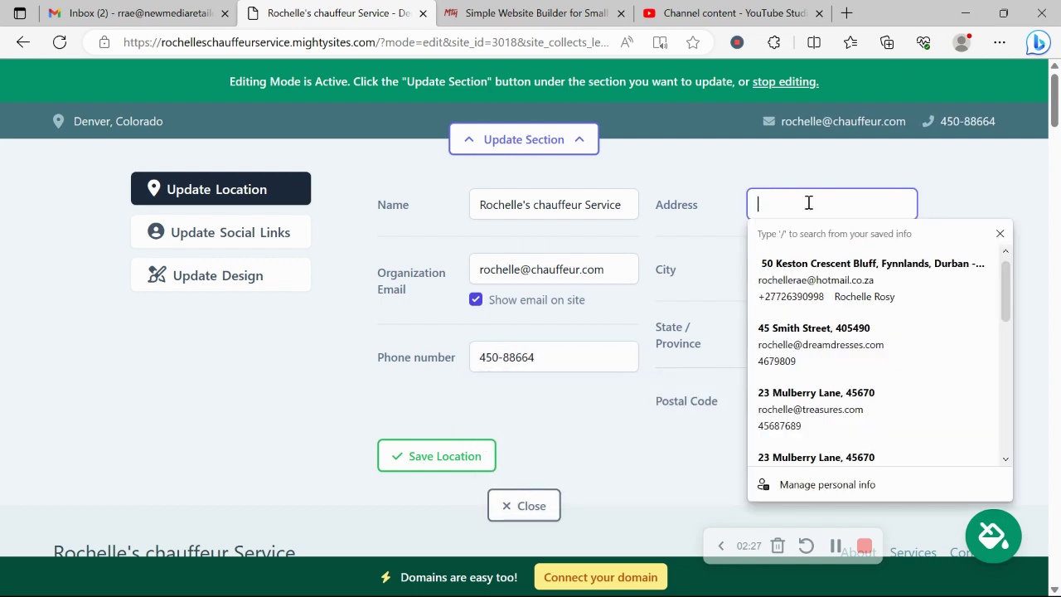
type("34")
left_click(832, 280)
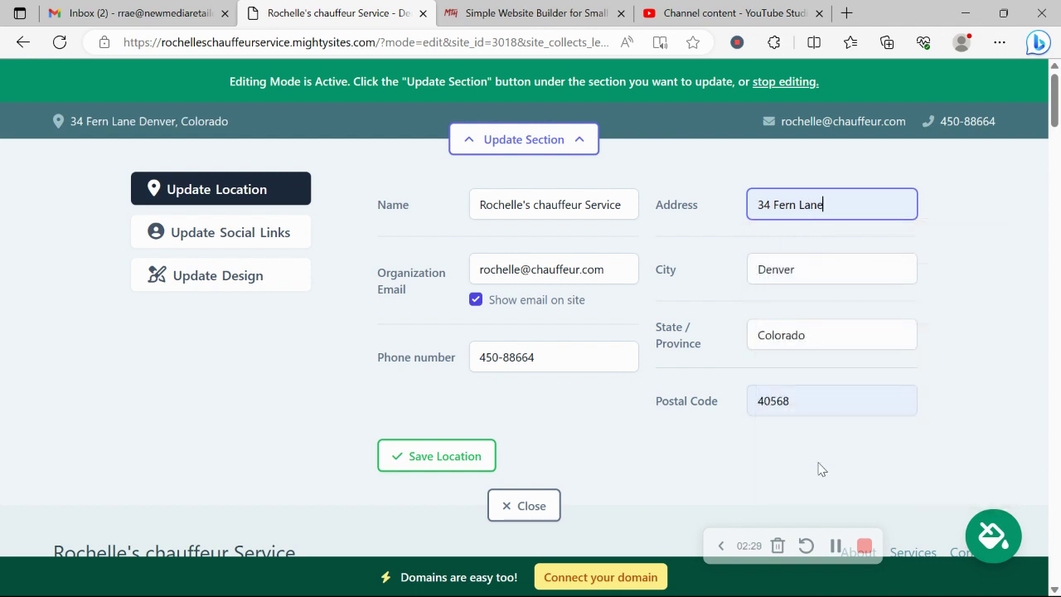
left_click(454, 464)
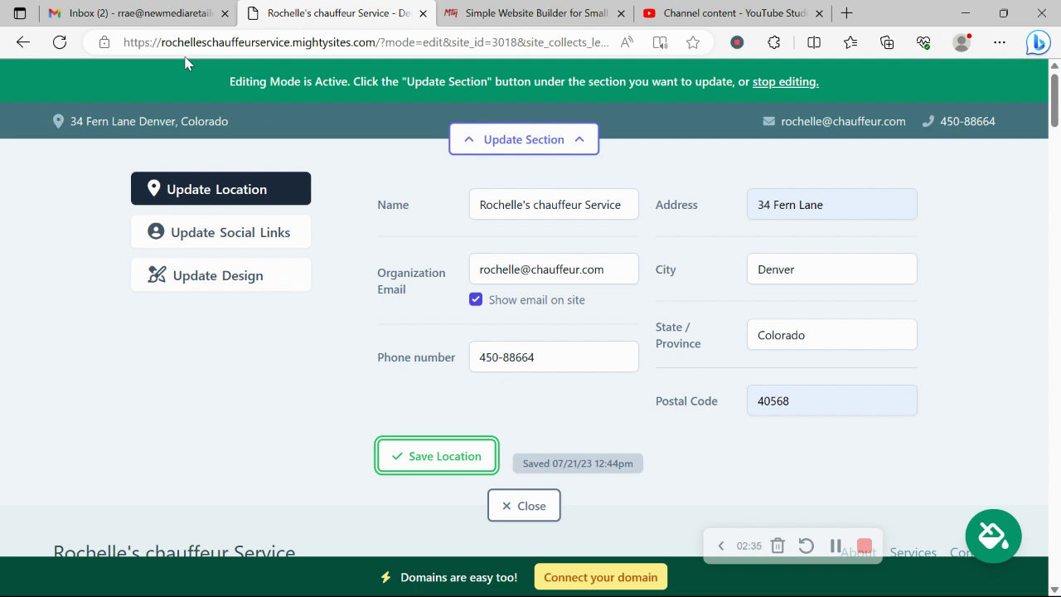
- Enter the Instagram handle in the social links, save, and close the editor
left_click(247, 232)
left_click(450, 203)
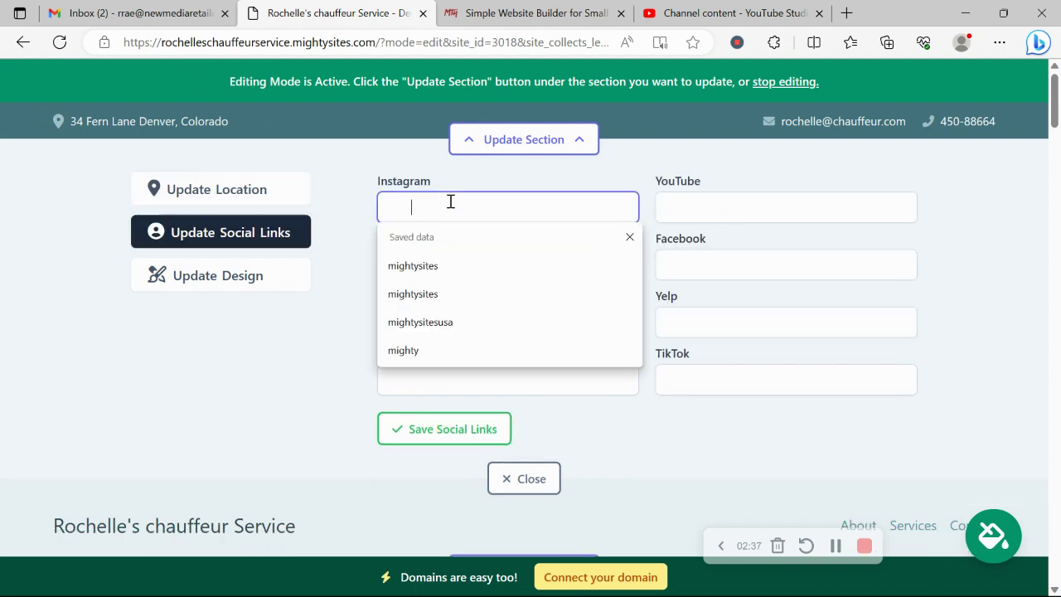
type("mightysites")
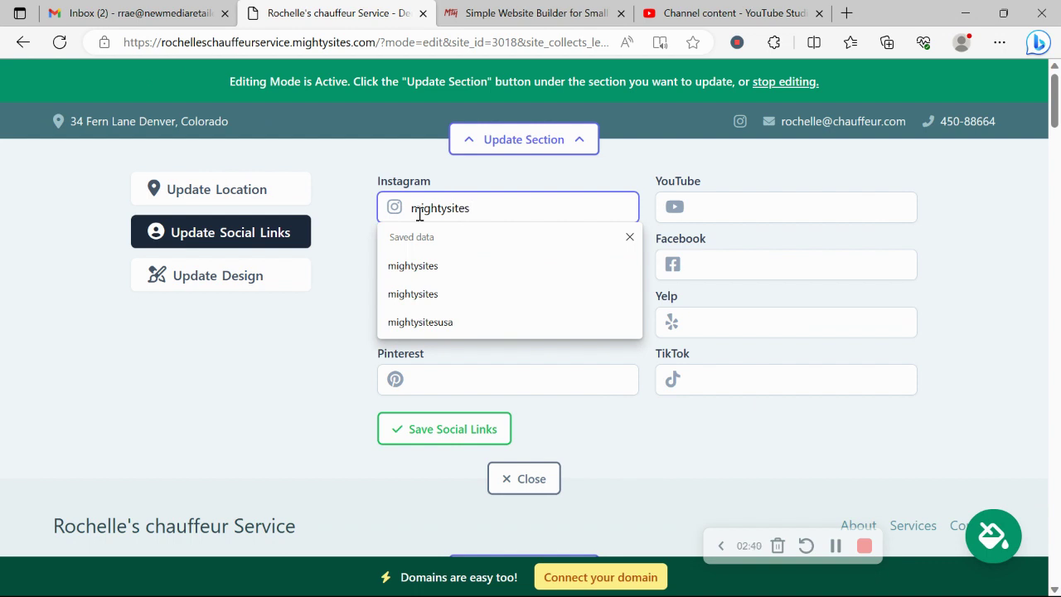
key("Return")
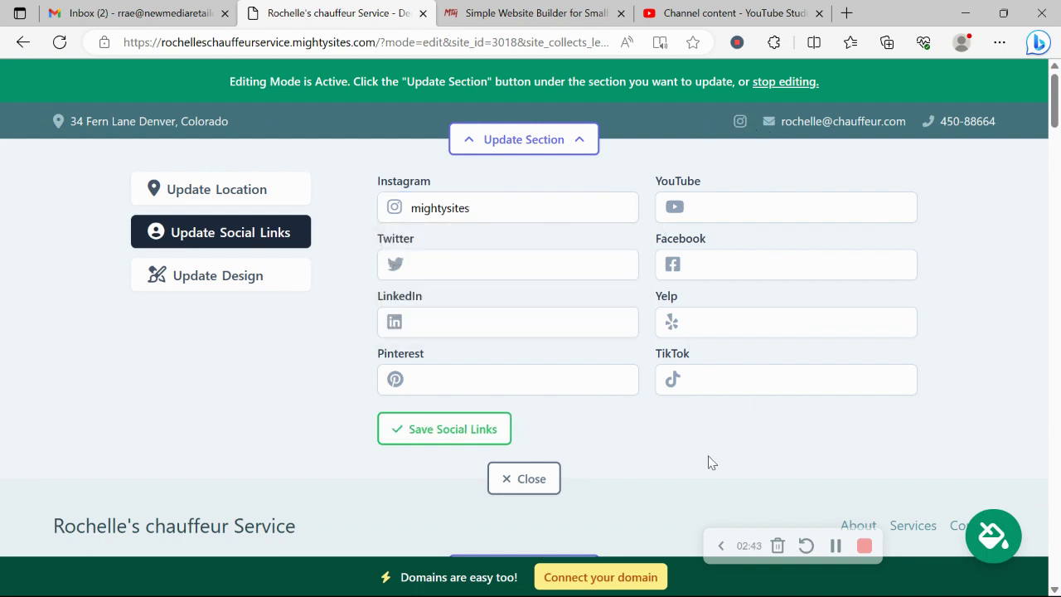
left_click(531, 481)
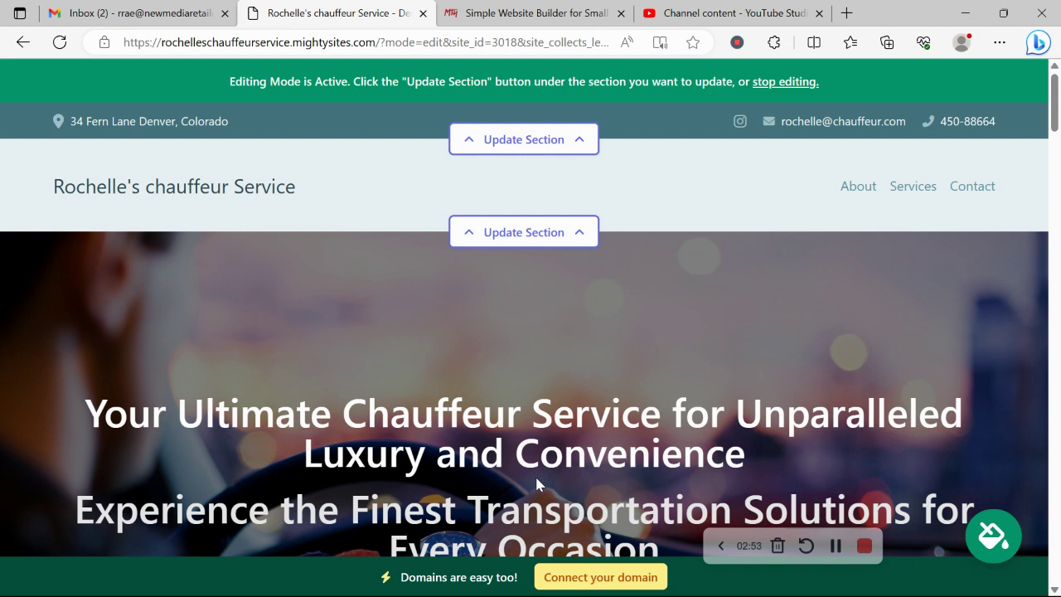
- Upload the Mighty Sites logo image from the computer as the header logo and save it
left_click(503, 234)
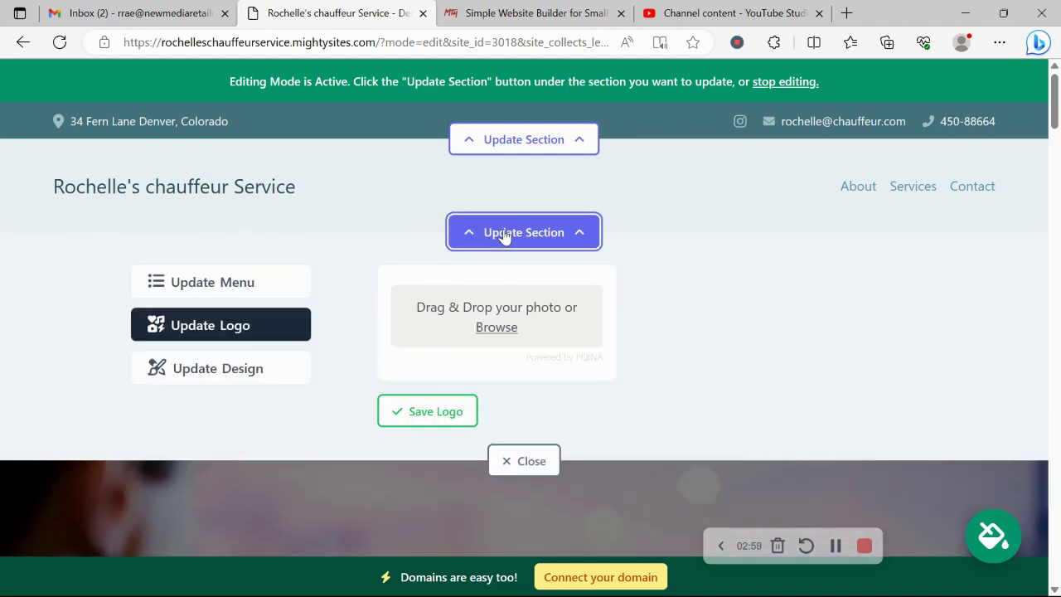
left_click(507, 330)
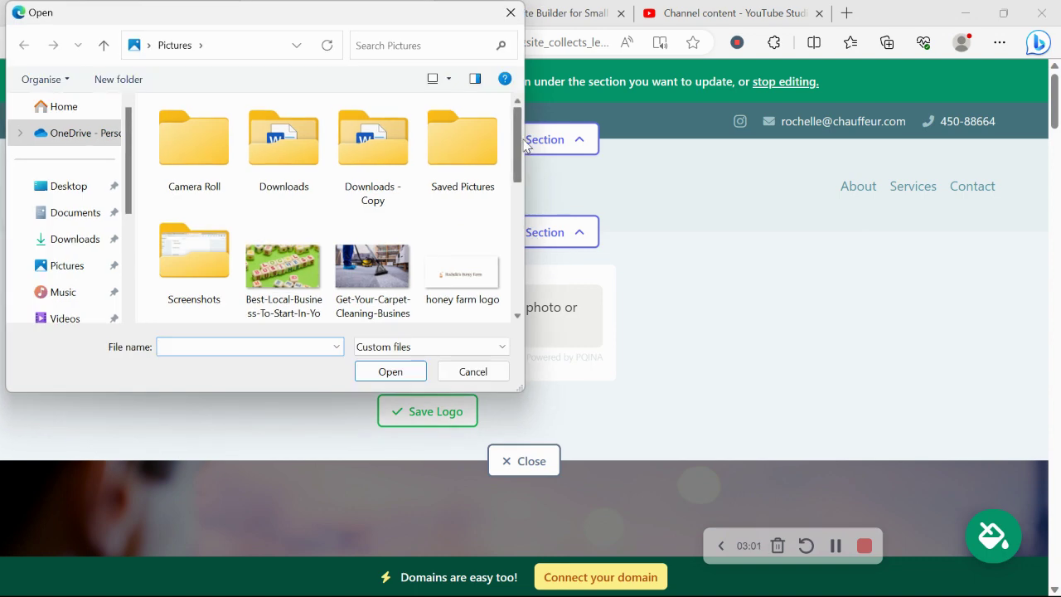
left_click_drag(524, 145, 521, 162)
double_click(392, 164)
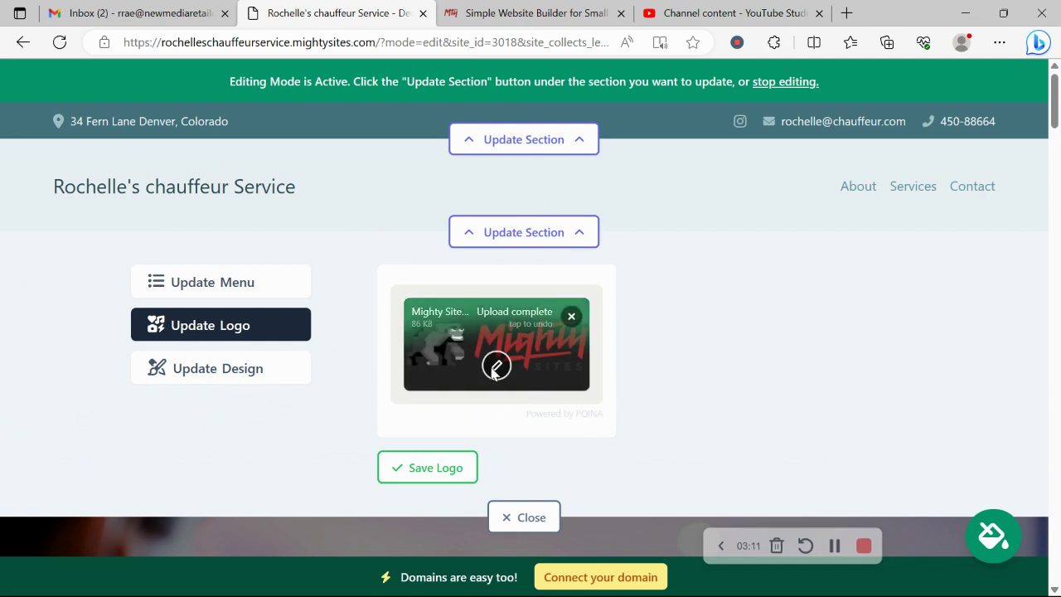
left_click(418, 468)
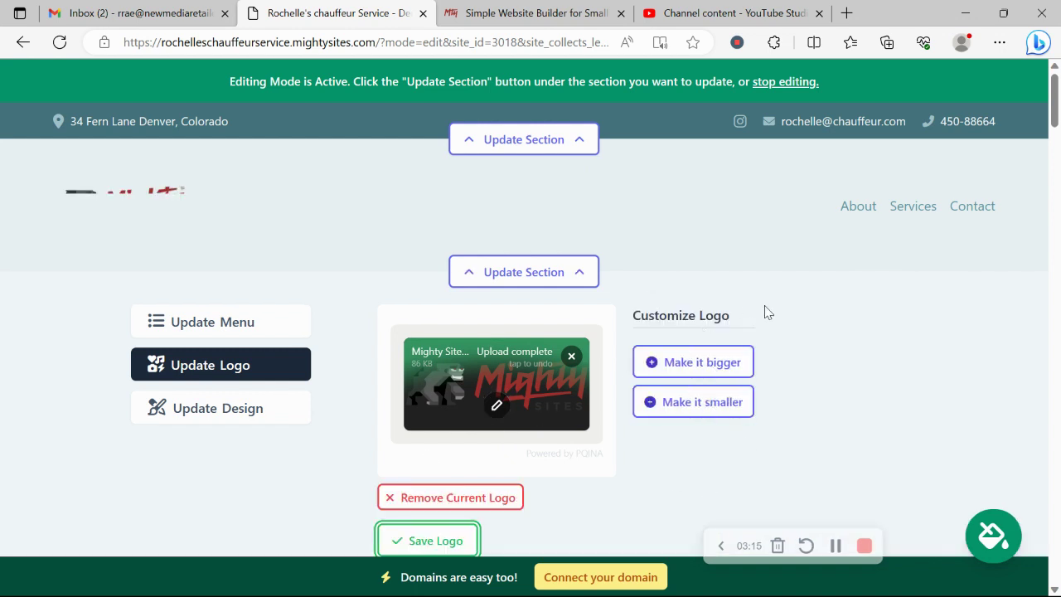
scroll(767, 445, "down", 3)
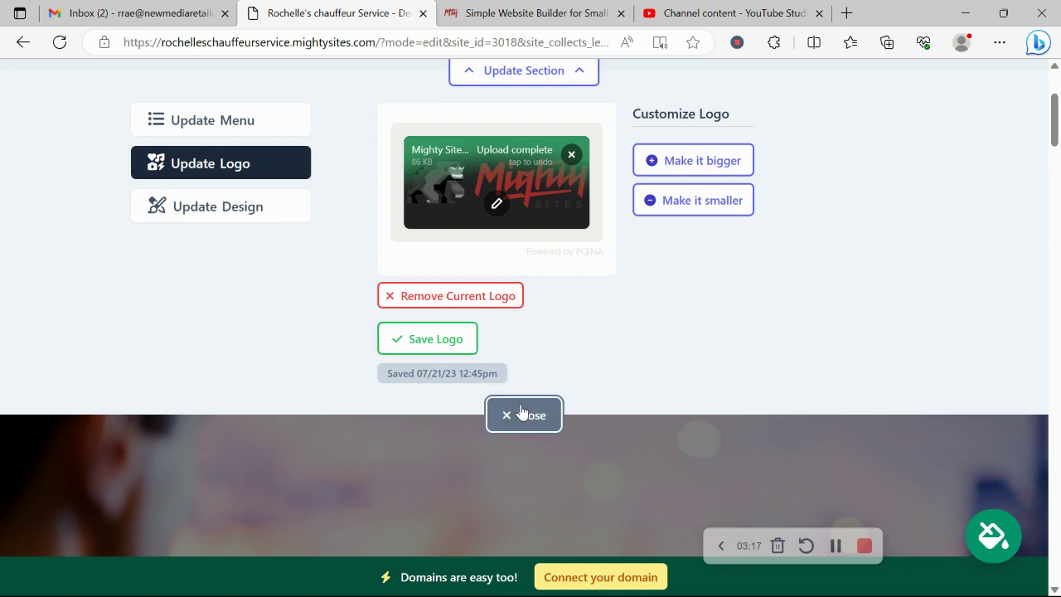
- After previewing the blue theme, apply and save the teal colour theme
left_click(521, 414)
scroll(522, 412, "down", 5)
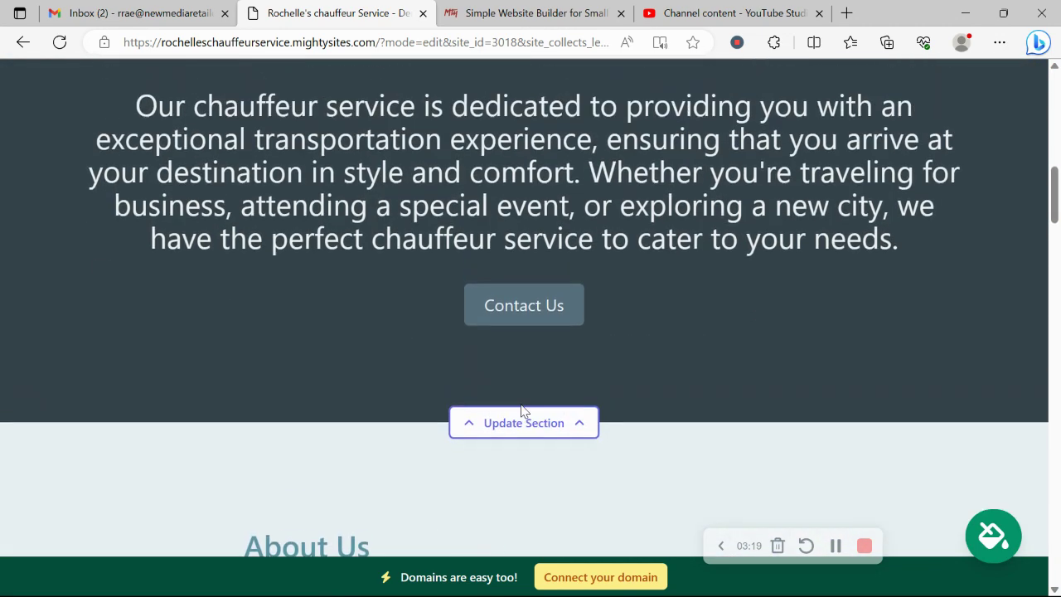
scroll(394, 144, "up", 1)
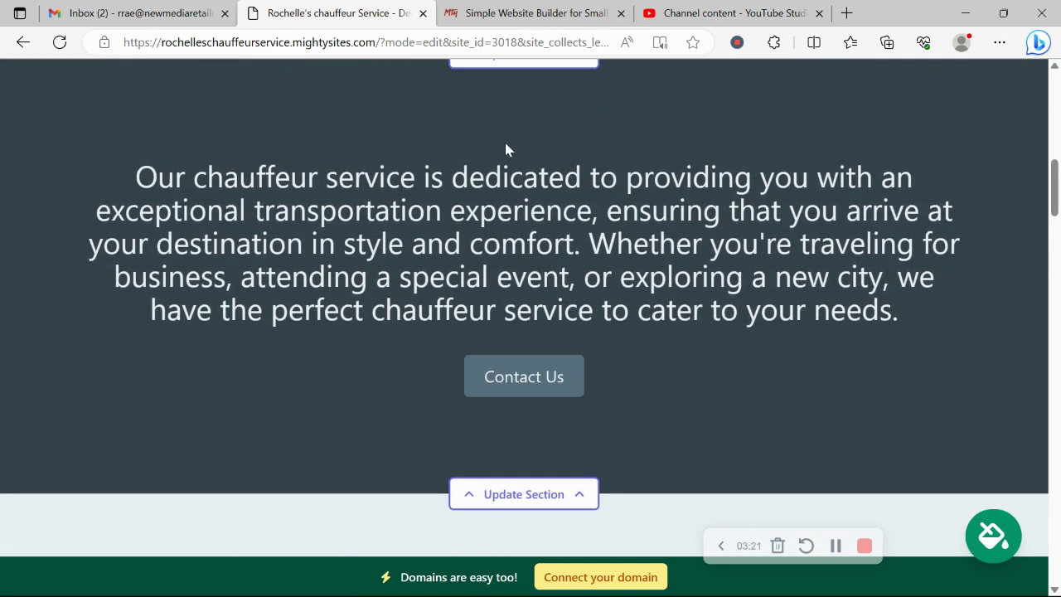
left_click(995, 520)
left_click(539, 423)
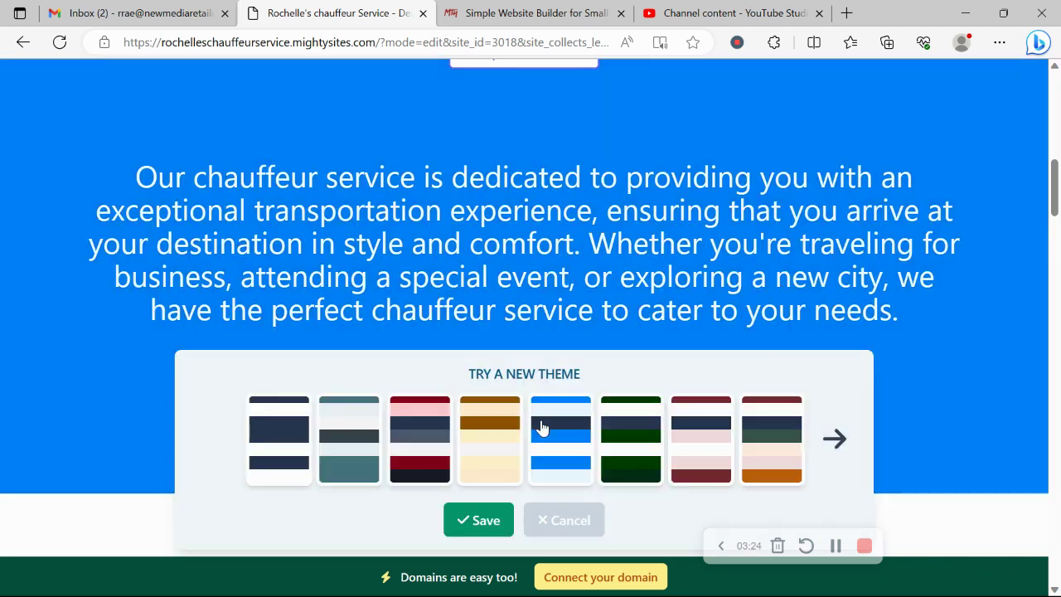
left_click(852, 461)
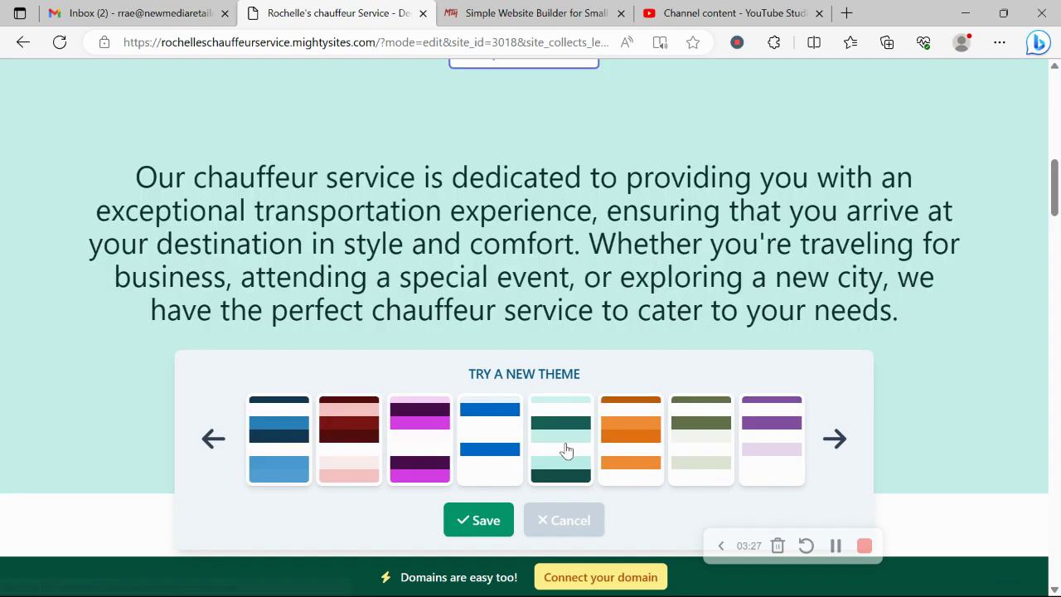
left_click(564, 448)
left_click(485, 520)
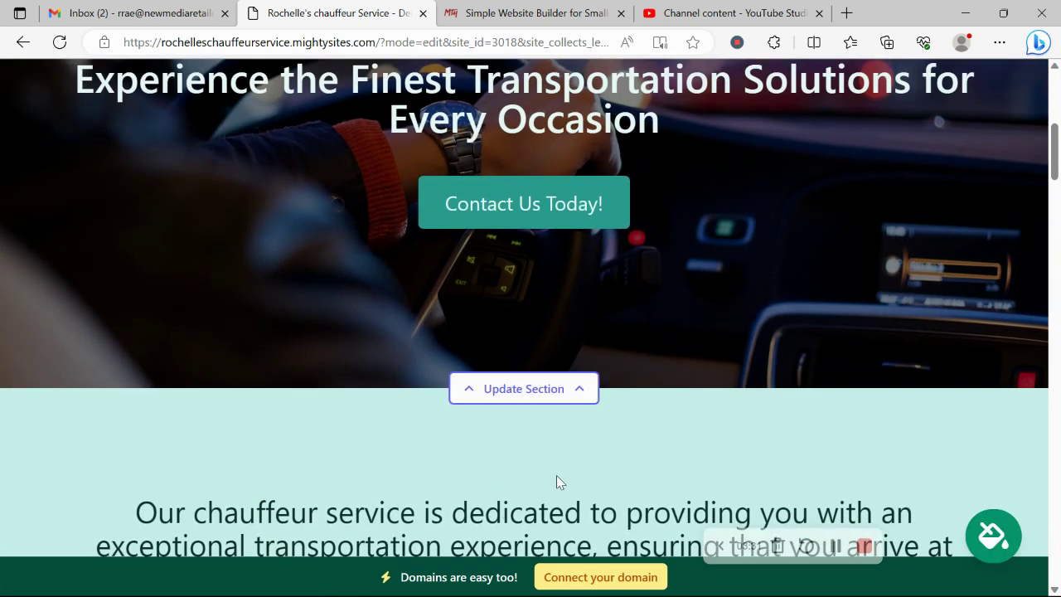
- Browse the hero image's stock photo library, then open the 'Contact Us Today!' button settings
left_click(530, 391)
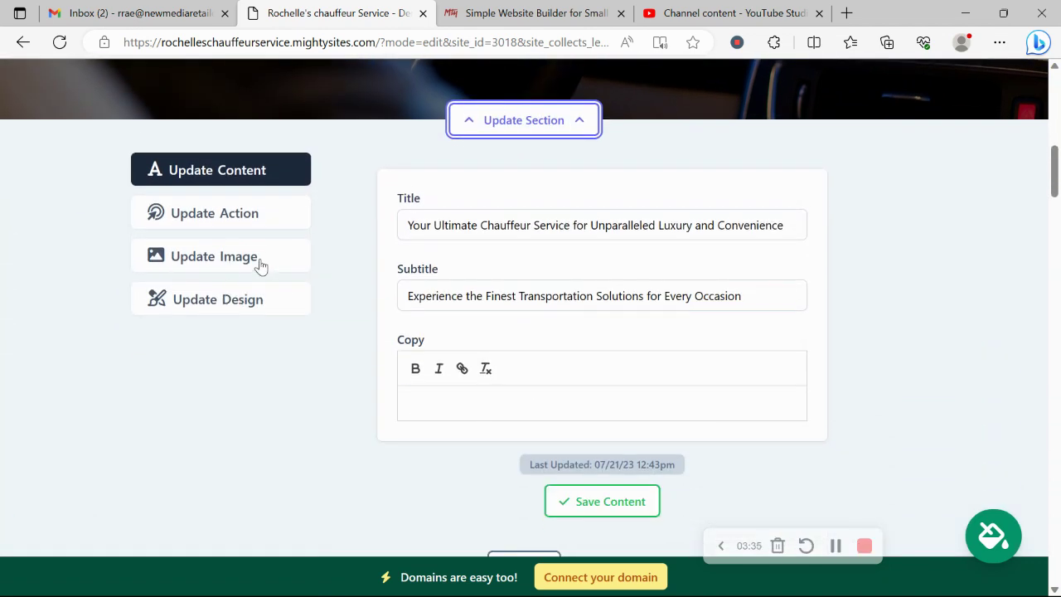
left_click(265, 266)
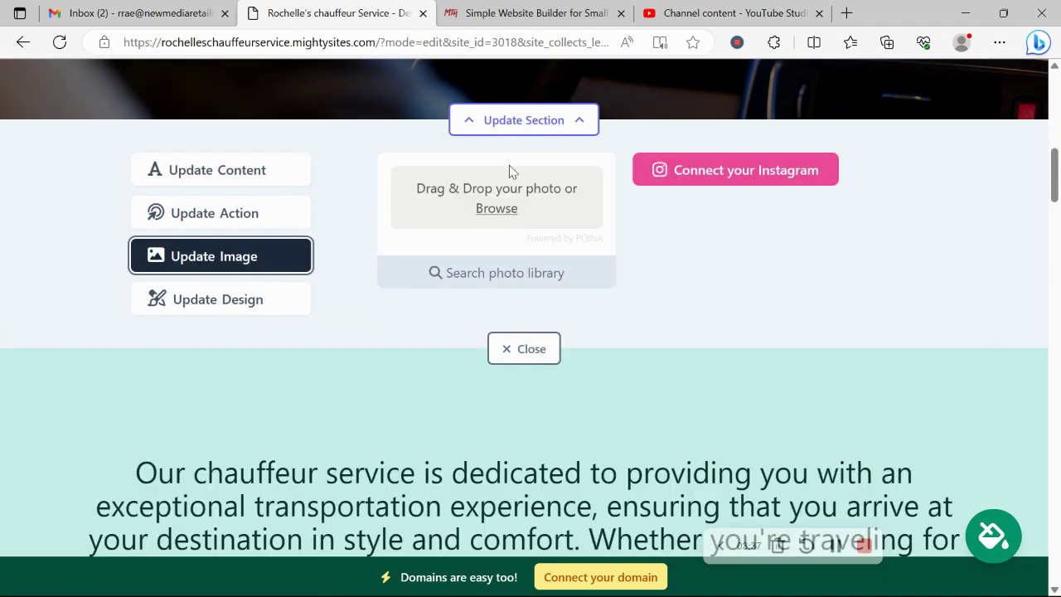
left_click(513, 265)
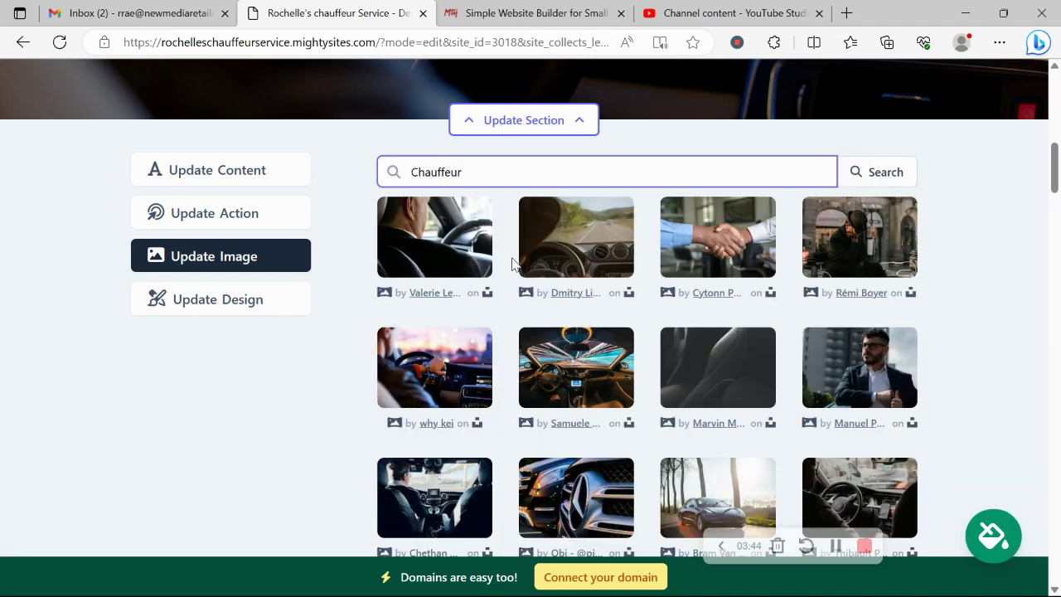
scroll(950, 277, "down", 3)
left_click(652, 495)
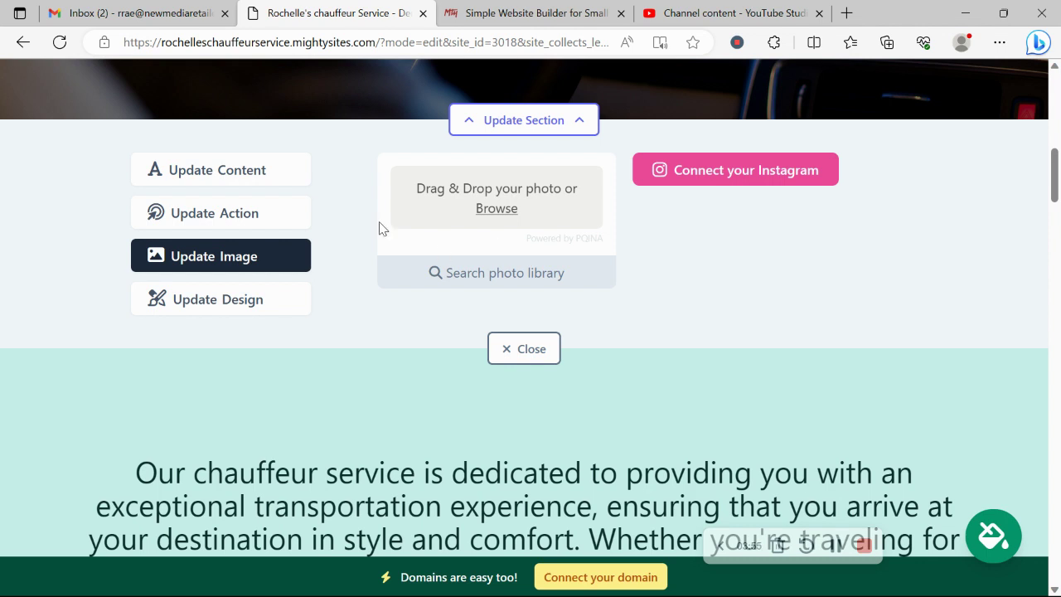
left_click(253, 224)
- Cancel the link chooser to keep the Lead Form link, then close the hero editor
scroll(252, 225, "up", 3)
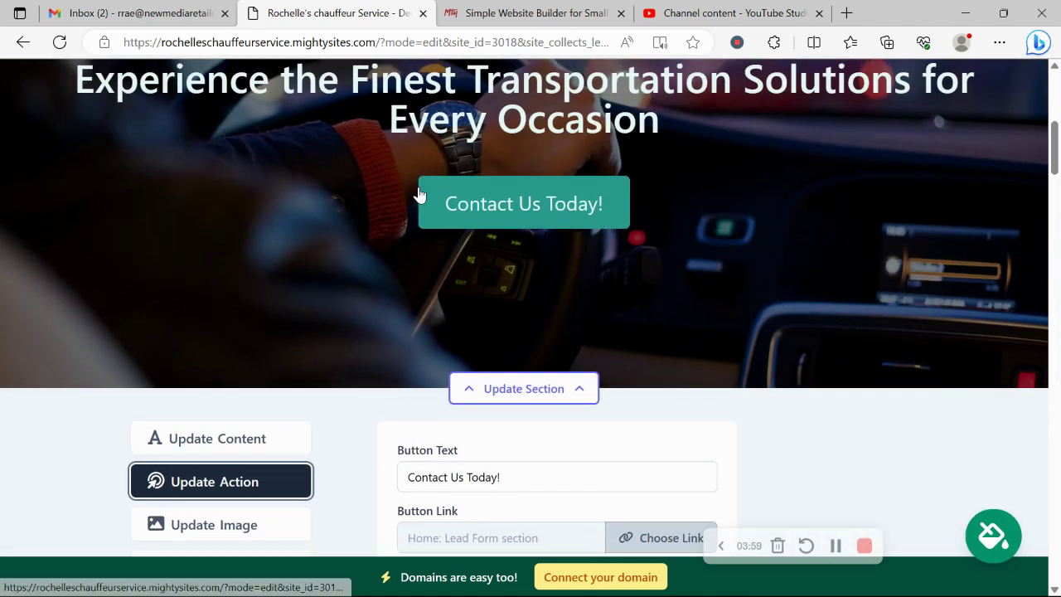
scroll(609, 211, "down", 3)
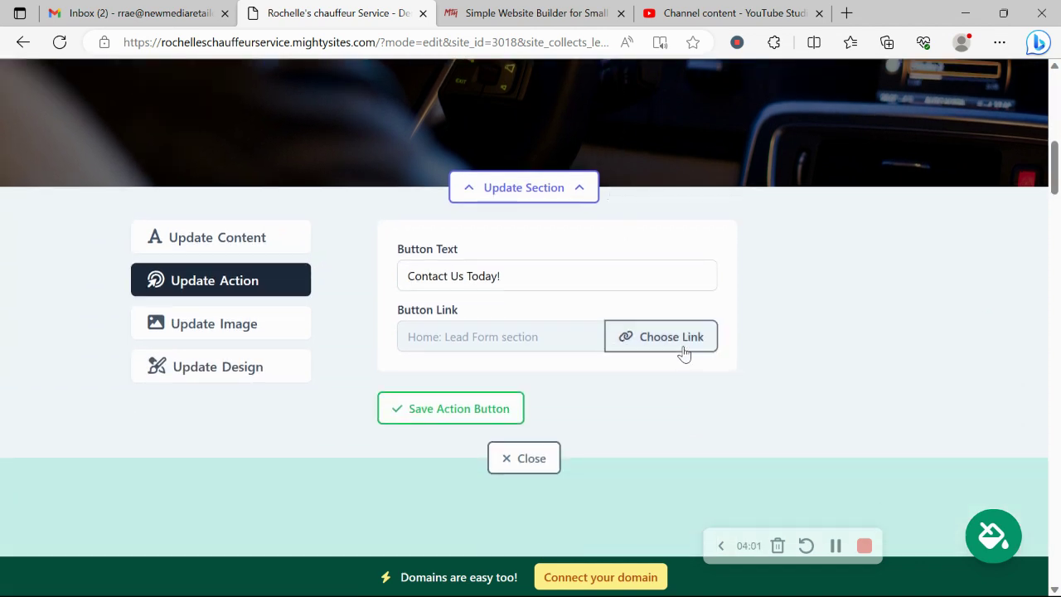
left_click(680, 347)
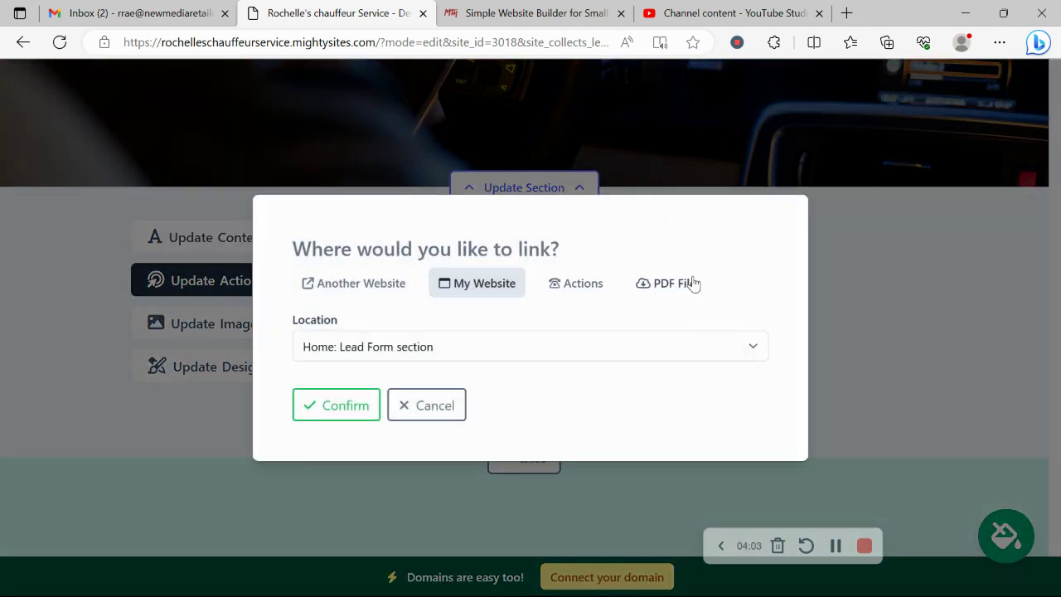
left_click(427, 427)
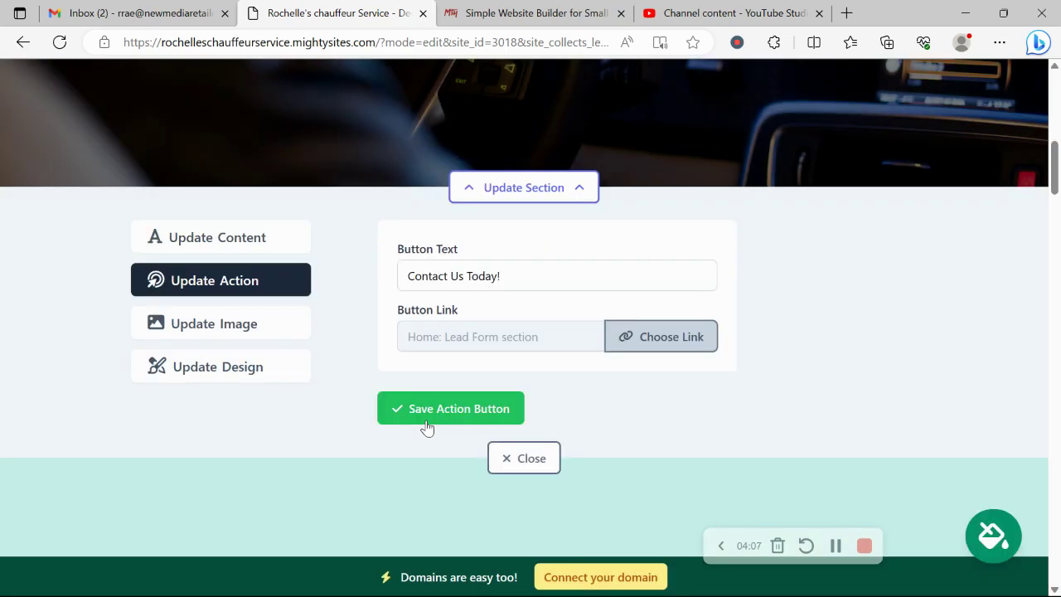
left_click(495, 455)
scroll(500, 456, "down", 5)
scroll(500, 456, "down", 10)
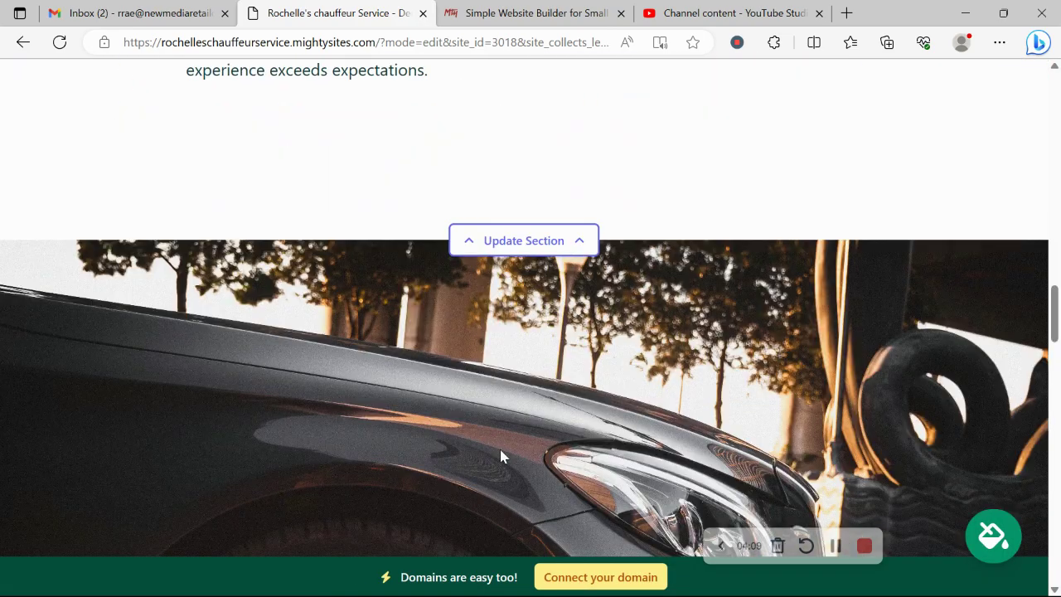
scroll(500, 456, "down", 10)
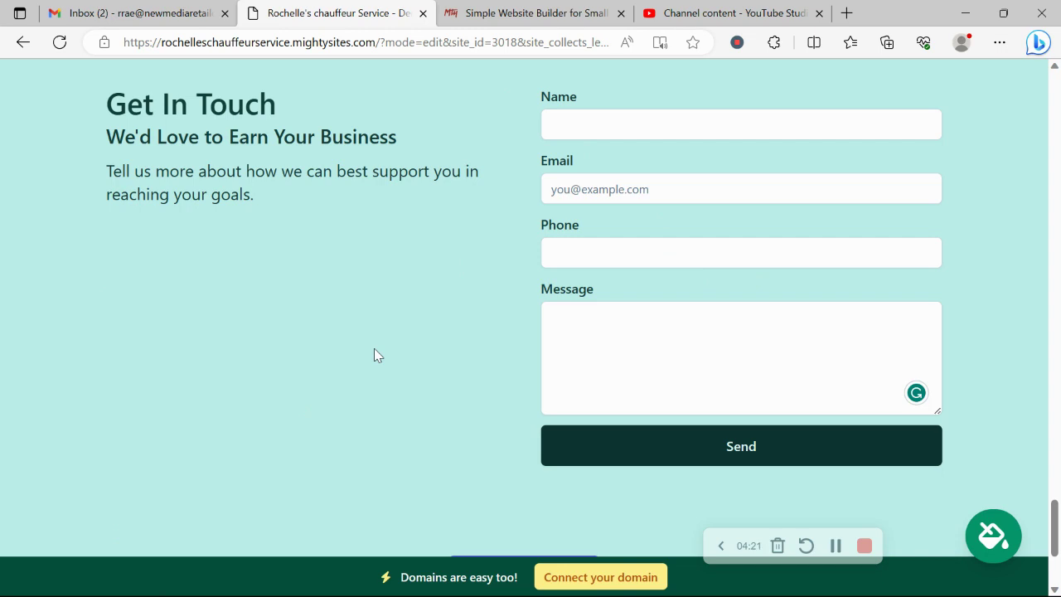
- Go back from the domain page to the dashboard and view the published site at its mightysites.com address
left_click(571, 583)
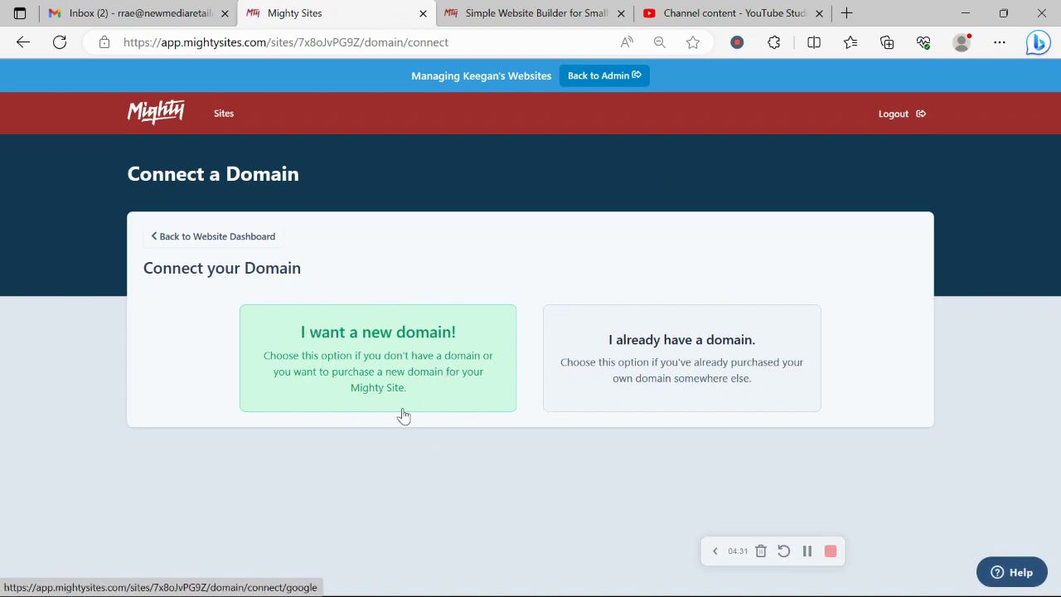
left_click(240, 239)
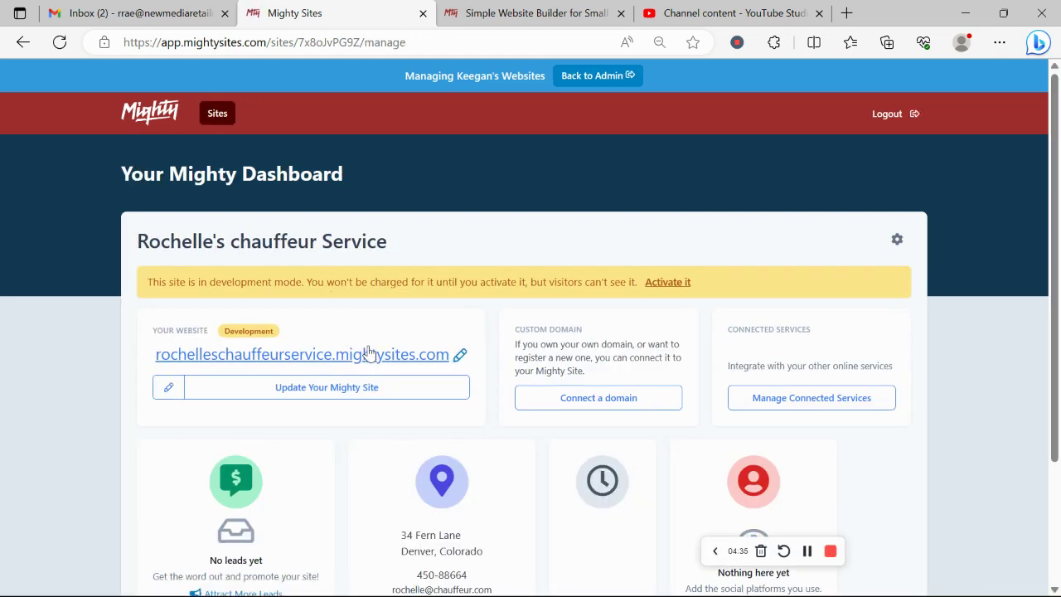
left_click(370, 354)
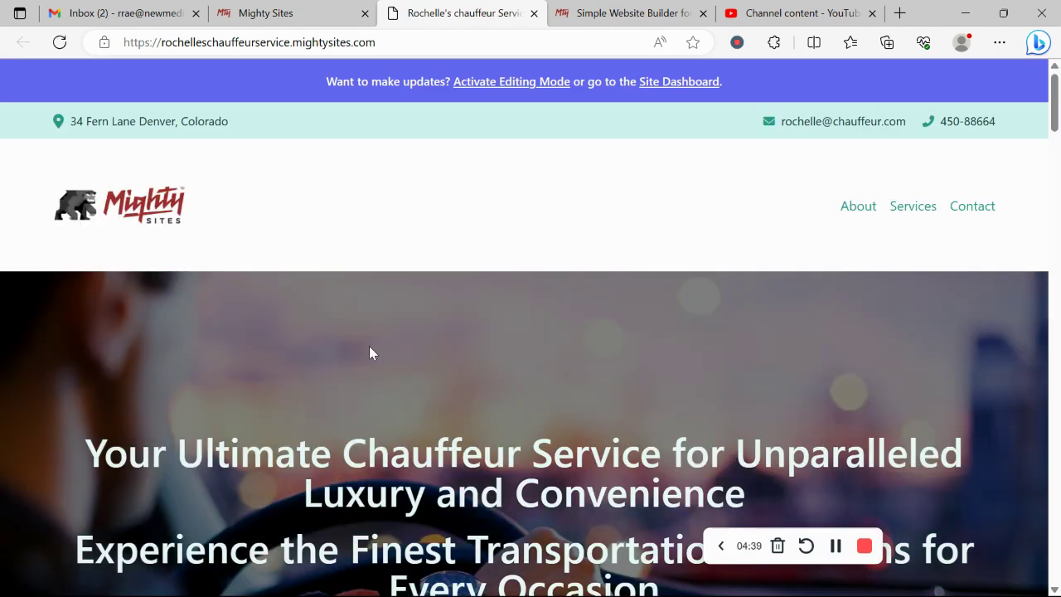
scroll(368, 347, "down", 7)
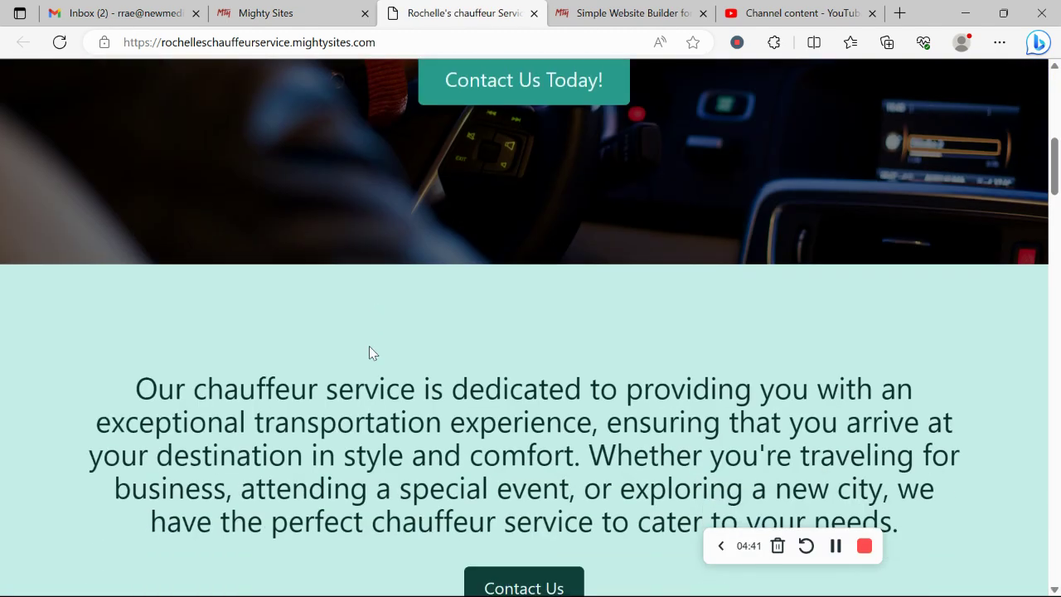
scroll(369, 346, "down", 2)
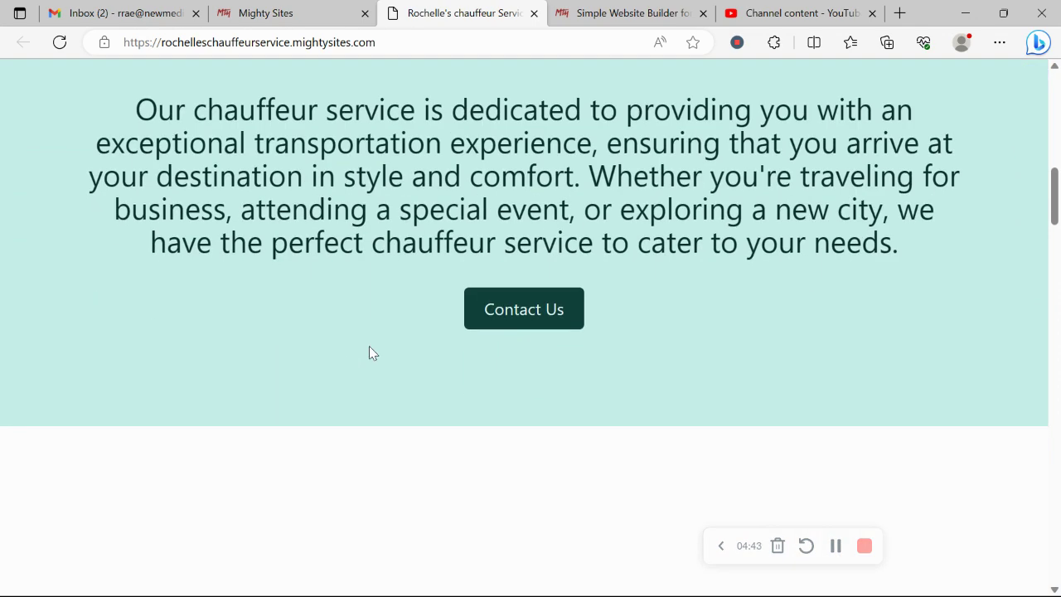